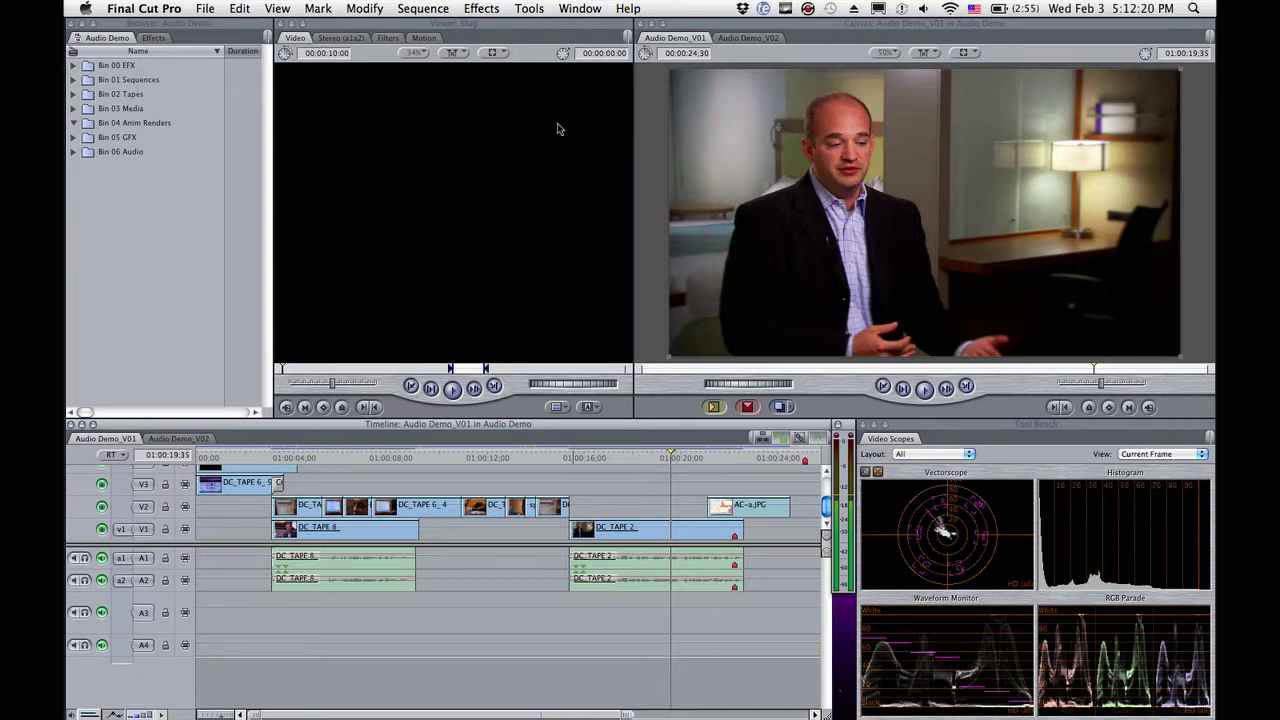
# Scroll the tracks and scrub through the Audio Demo_V01 sequence from about 01:00:04 to 01:00:11
pyautogui.scroll(1, 507, 542)
pyautogui.scroll(-1, 495, 530)
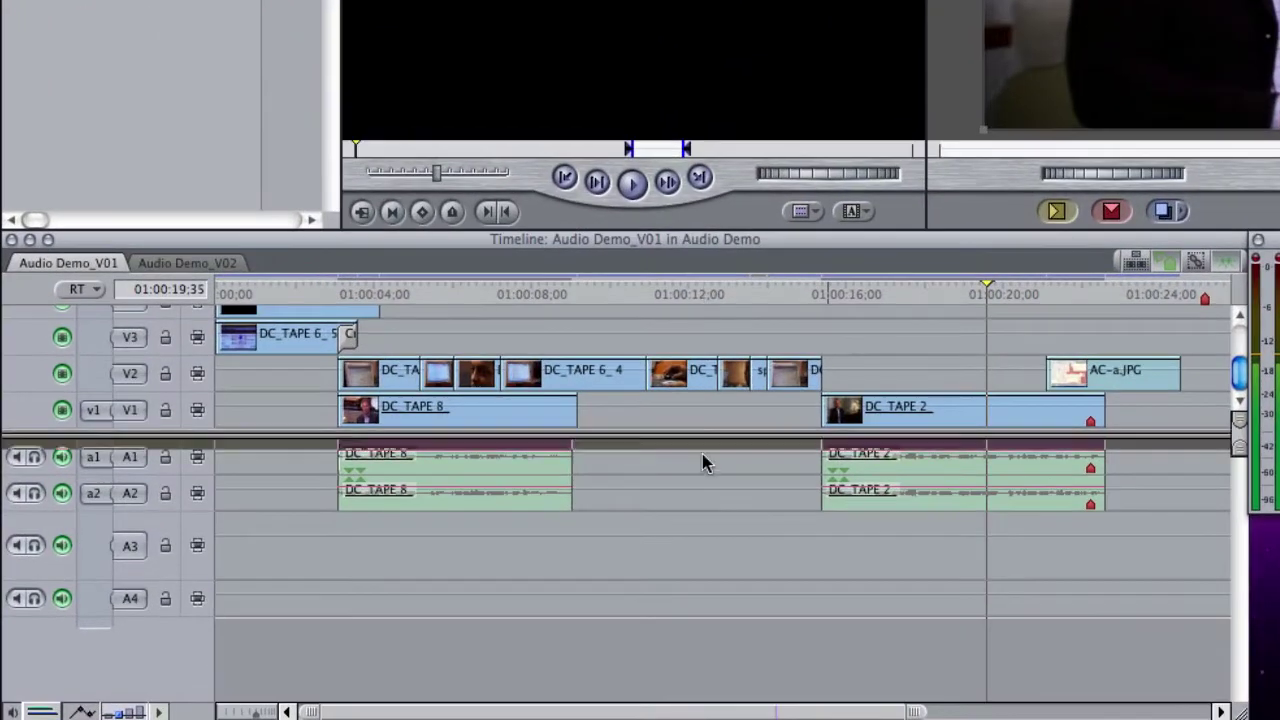
pyautogui.scroll(2, 340, 421)
pyautogui.click(283, 293)
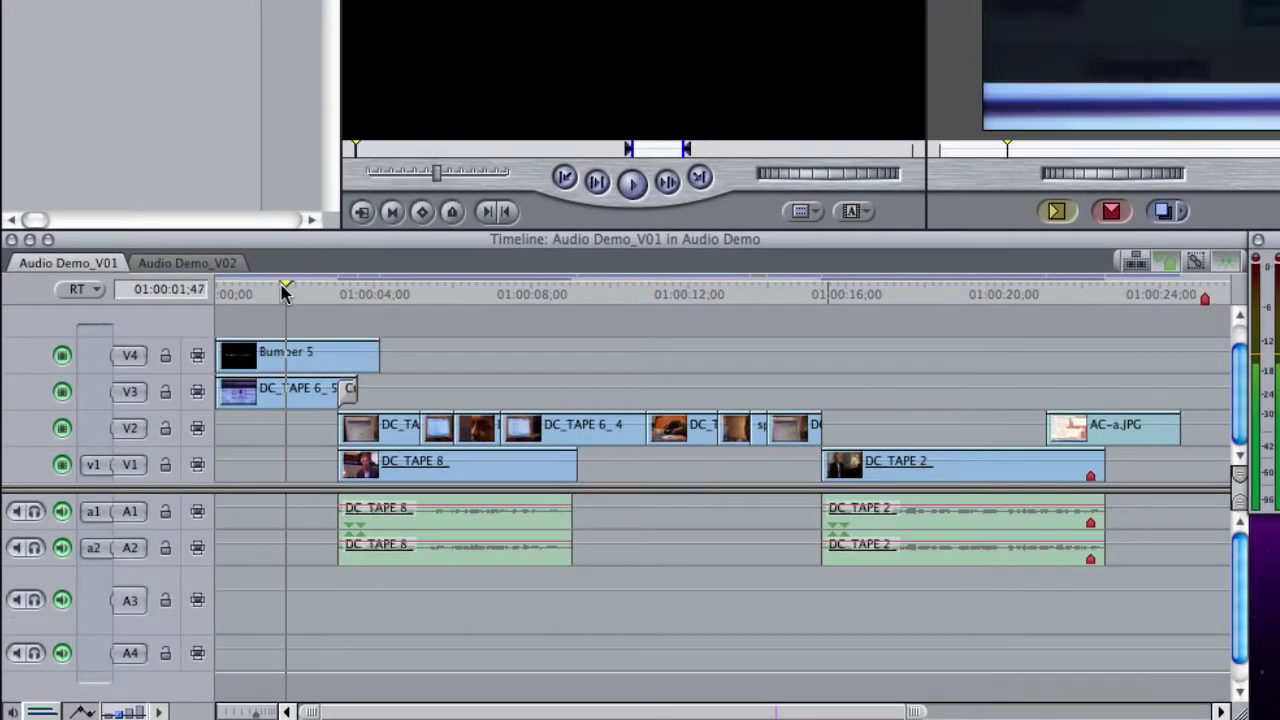
pyautogui.click(374, 289)
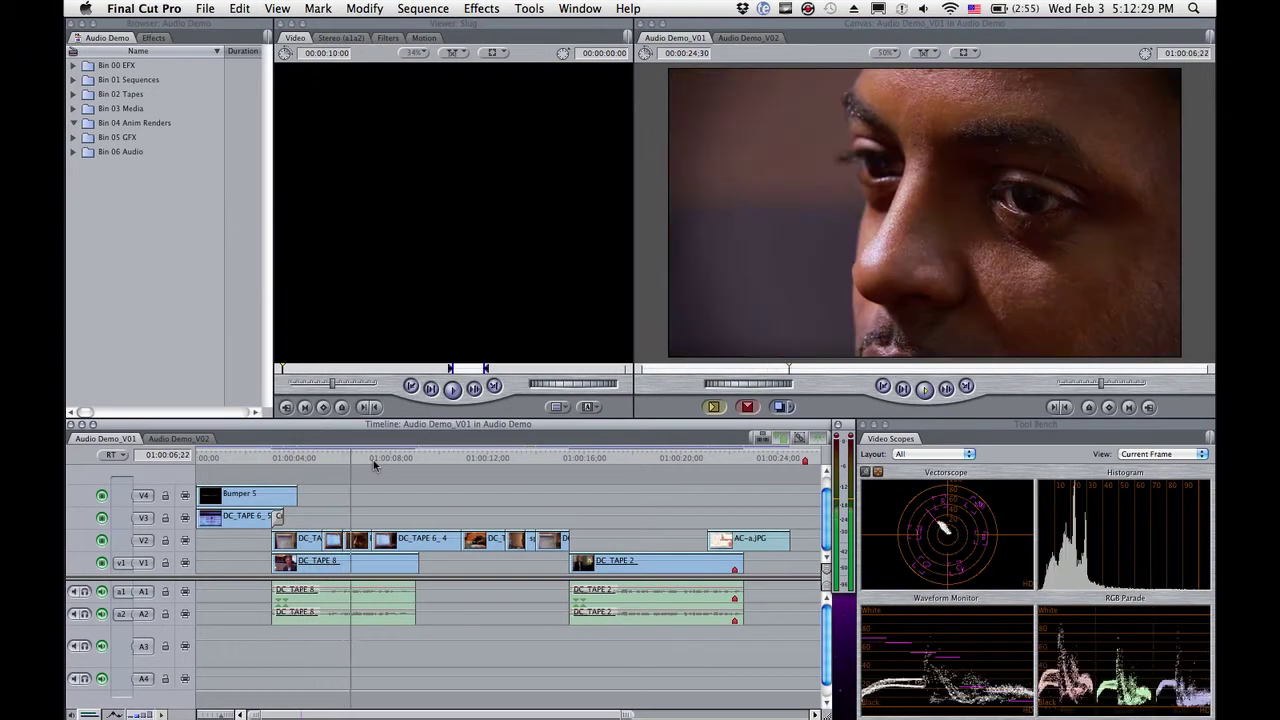
pyautogui.moveTo(443, 457); pyautogui.dragTo(510, 457)
# Play the sequence through to the end and save the Audio Demo project
pyautogui.press('space')
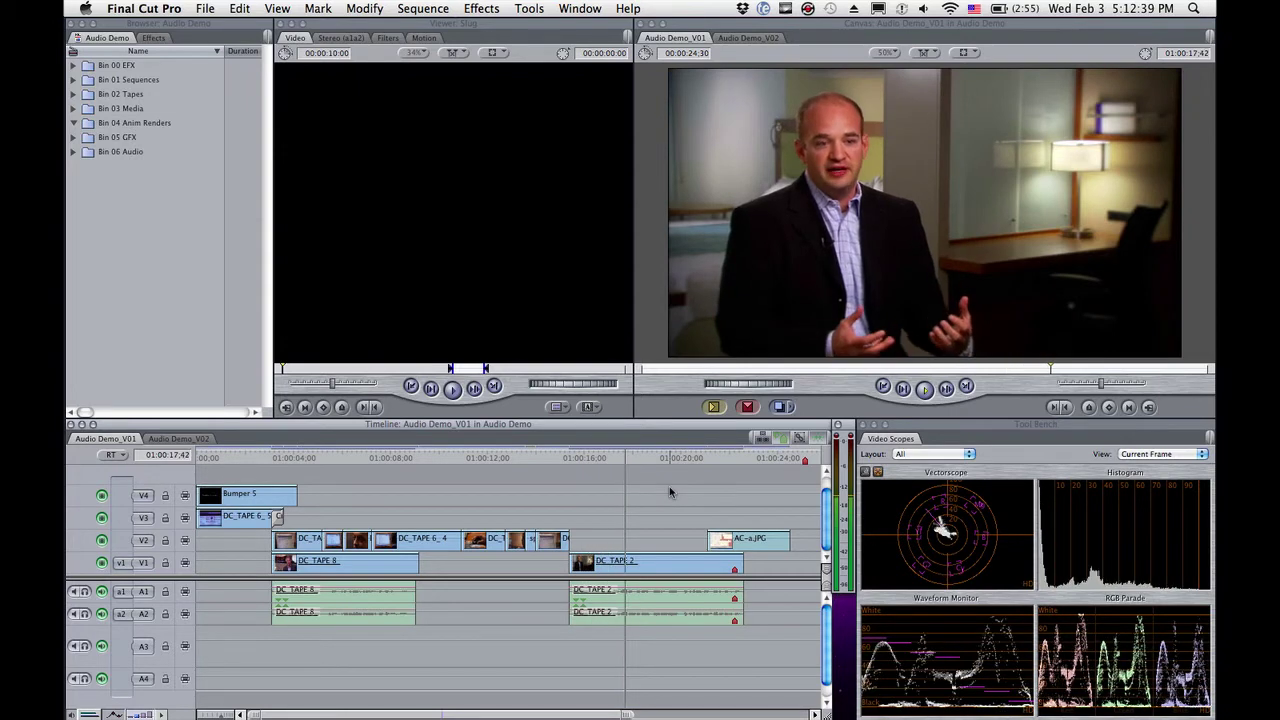
pyautogui.click(720, 458)
pyautogui.press('space')
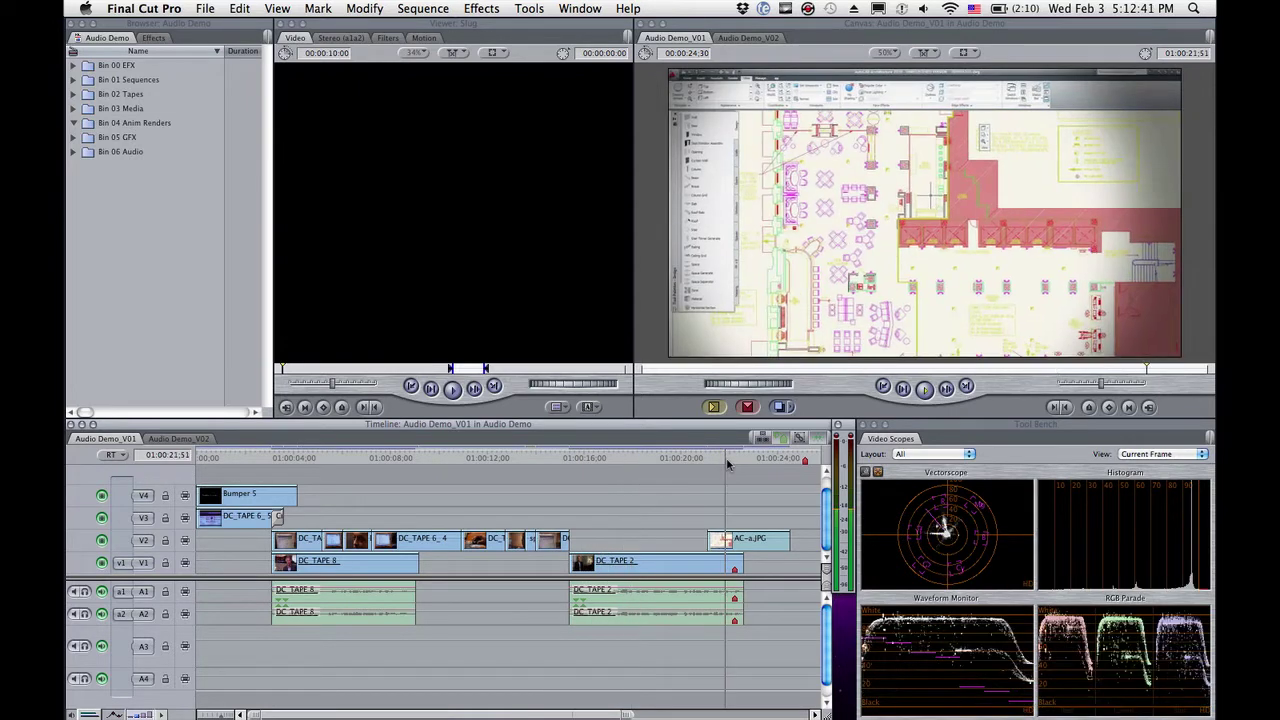
pyautogui.press('super+s')
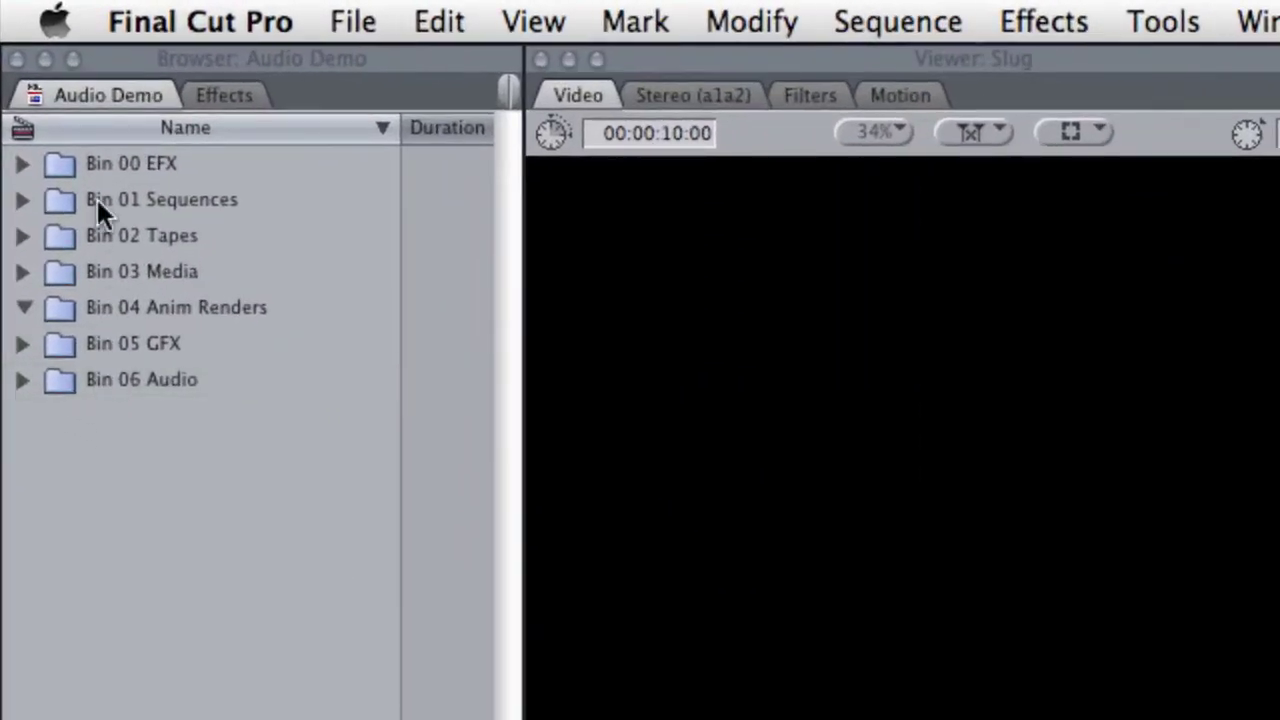
# Place Production Music.aif Subclip from Bin 06 Audio onto tracks A3/A4 at the timeline start
pyautogui.click(22, 380)
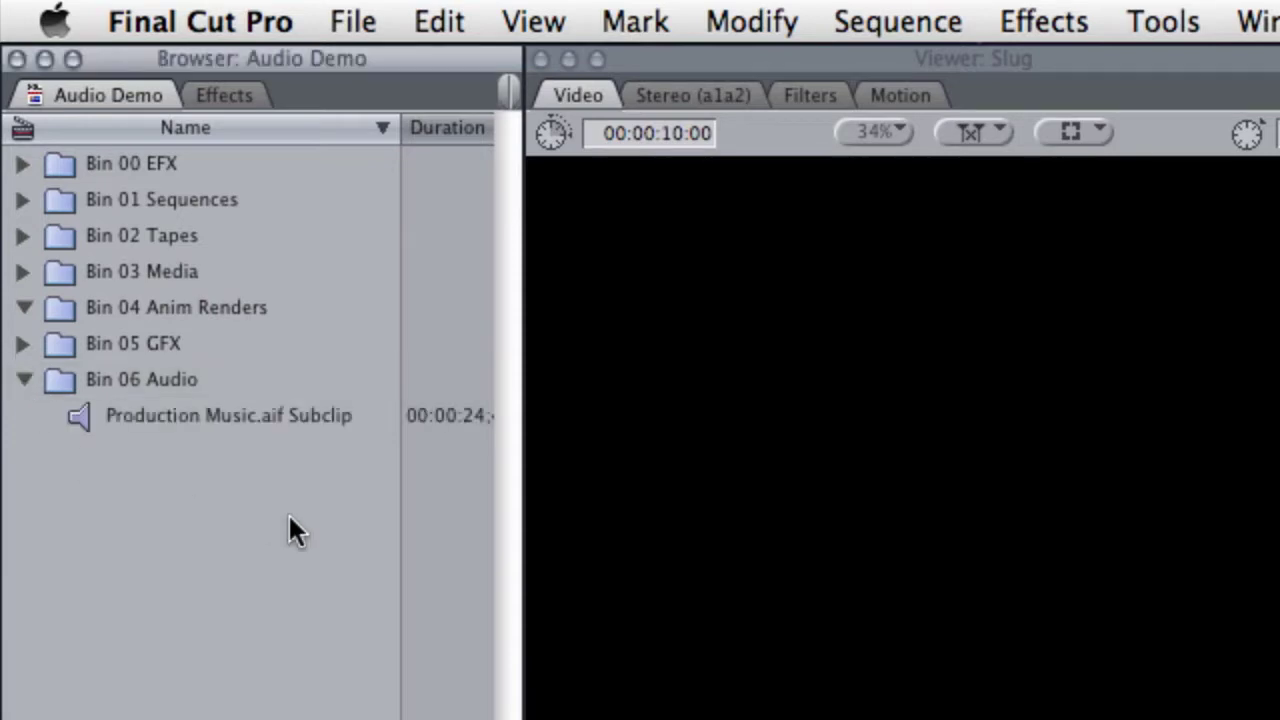
pyautogui.moveTo(78, 420); pyautogui.dragTo(407, 719)
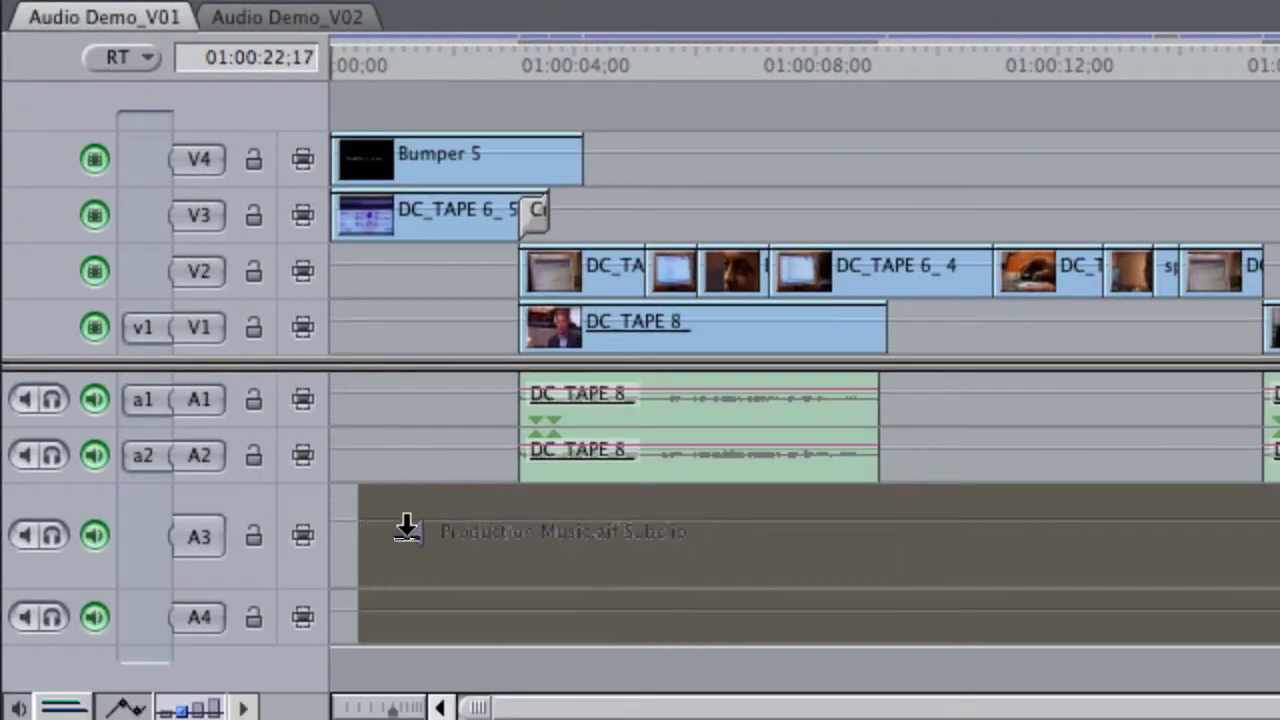
pyautogui.moveTo(407, 530); pyautogui.dragTo(340, 531)
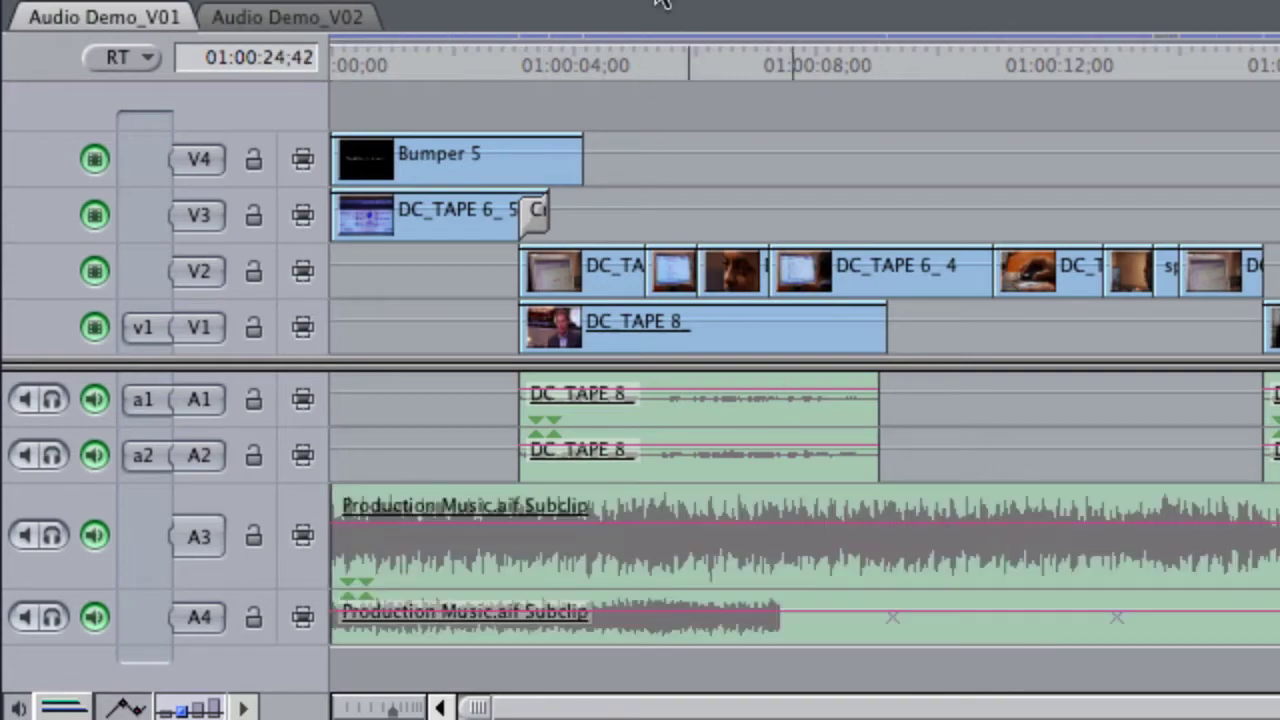
# Play the sequence from near the start to hear the new music
pyautogui.click(422, 77)
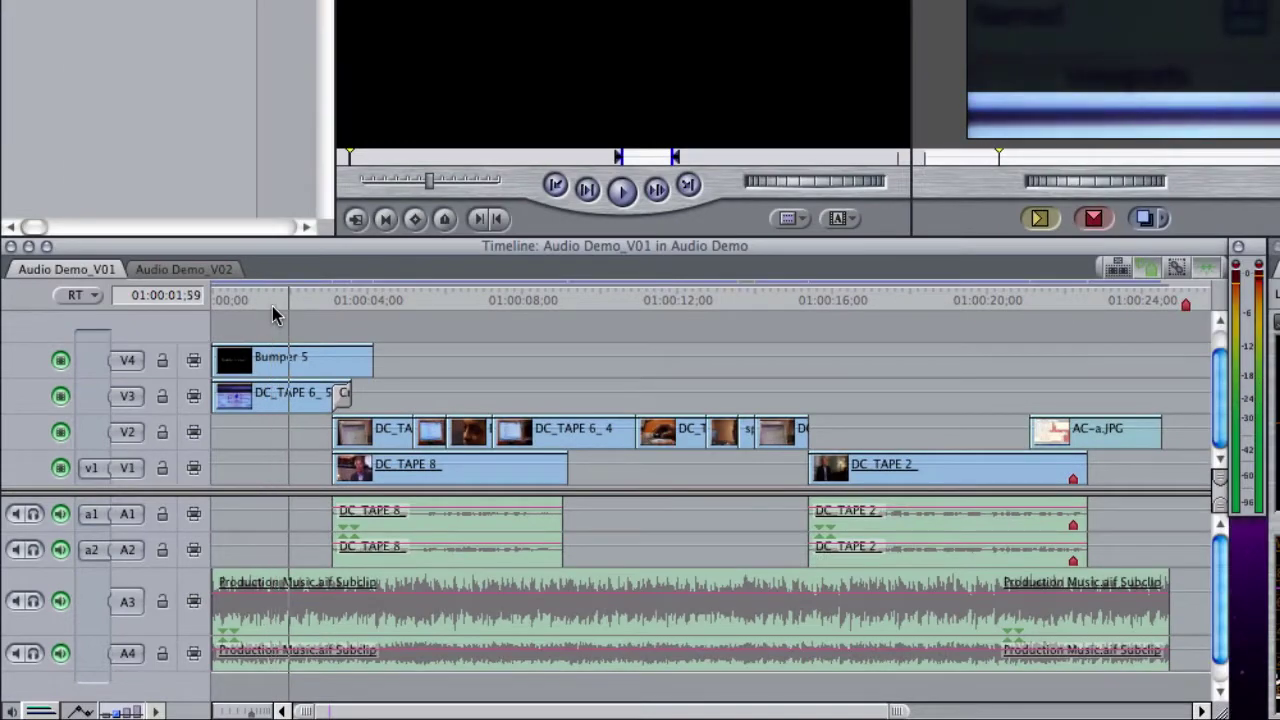
pyautogui.press('space')
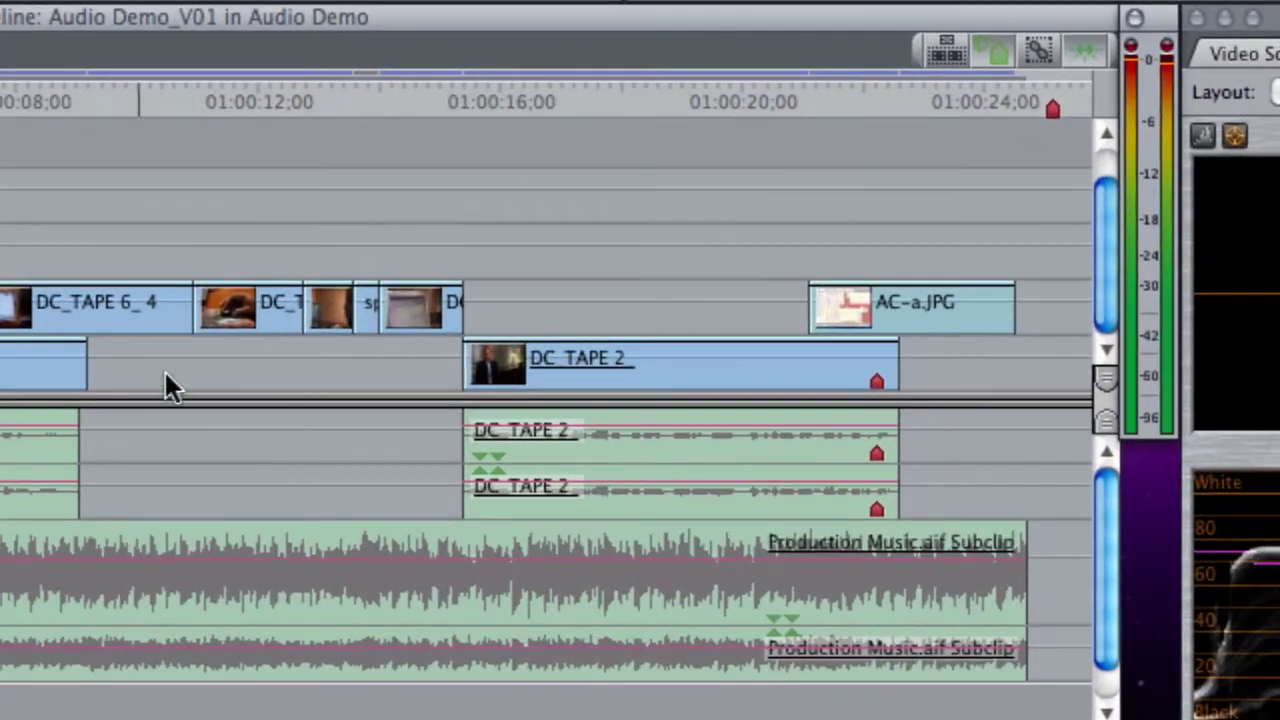
pyautogui.click(258, 424)
pyautogui.click(232, 466)
pyautogui.click(808, 429)
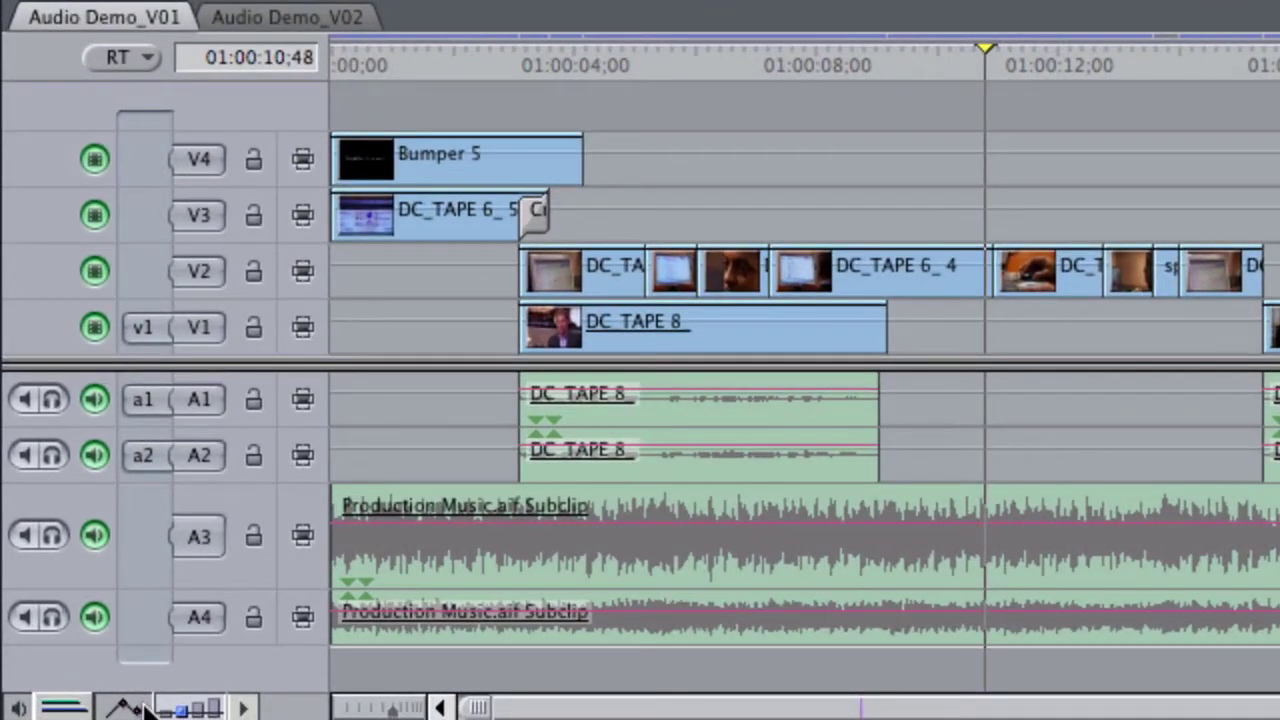
# Show clip level overlays, open the music clip in the Viewer, and undo a -2 dB level change
pyautogui.click(136, 706)
pyautogui.moveTo(967, 520)
pyautogui.mouseDown()
pyautogui.moveTo(969, 540)
pyautogui.moveTo(967, 522)
pyautogui.mouseUp()
pyautogui.doubleClick(988, 553)
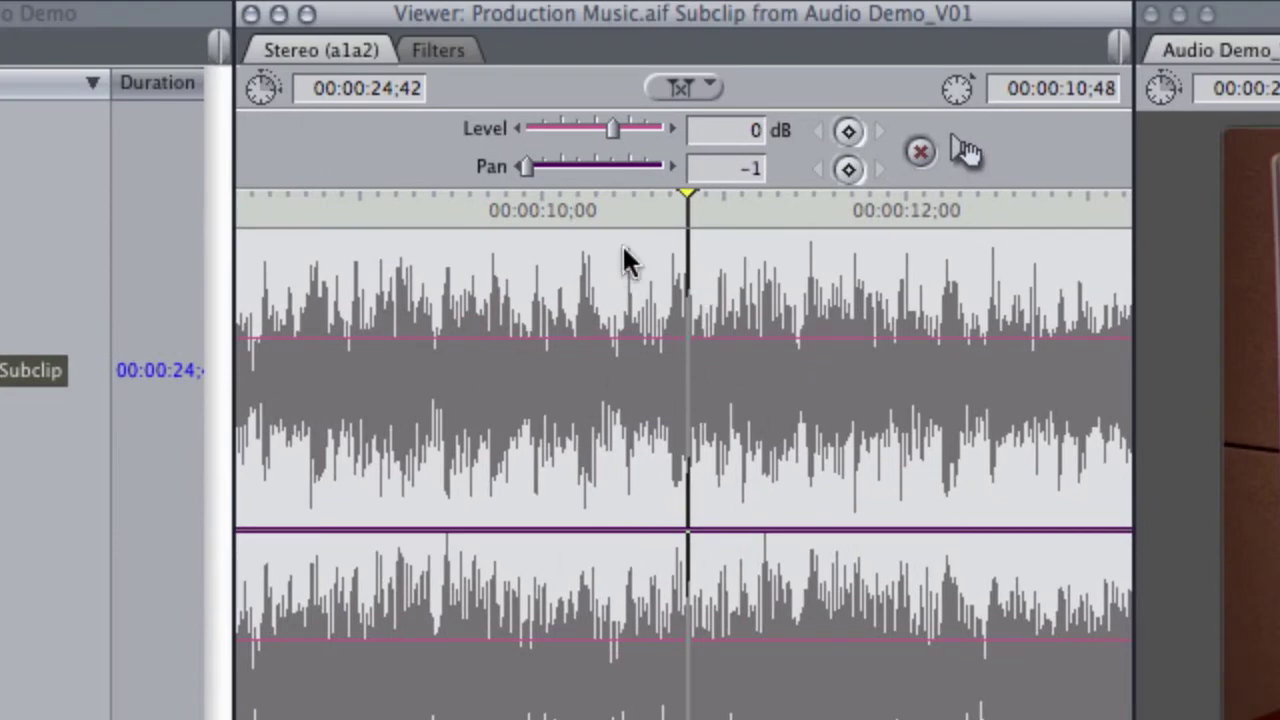
pyautogui.moveTo(614, 128)
pyautogui.mouseDown()
pyautogui.moveTo(563, 132)
pyautogui.moveTo(602, 123)
pyautogui.mouseUp()
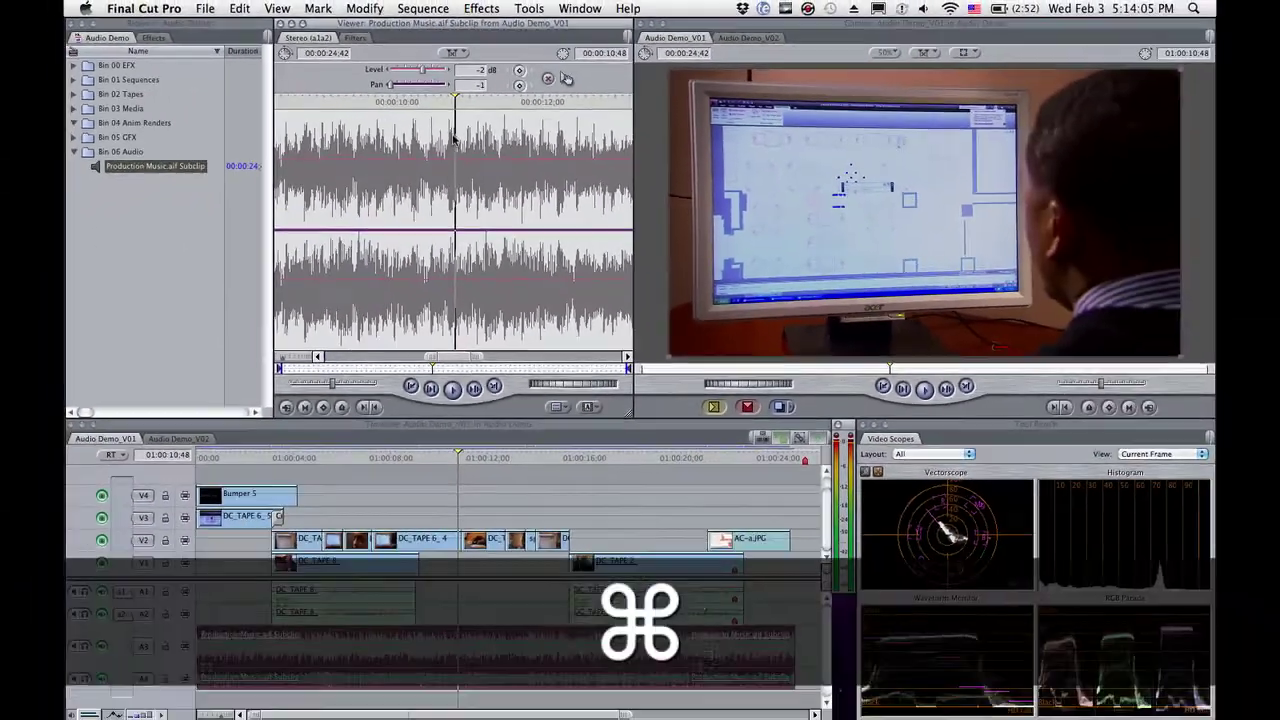
pyautogui.press('super+z')
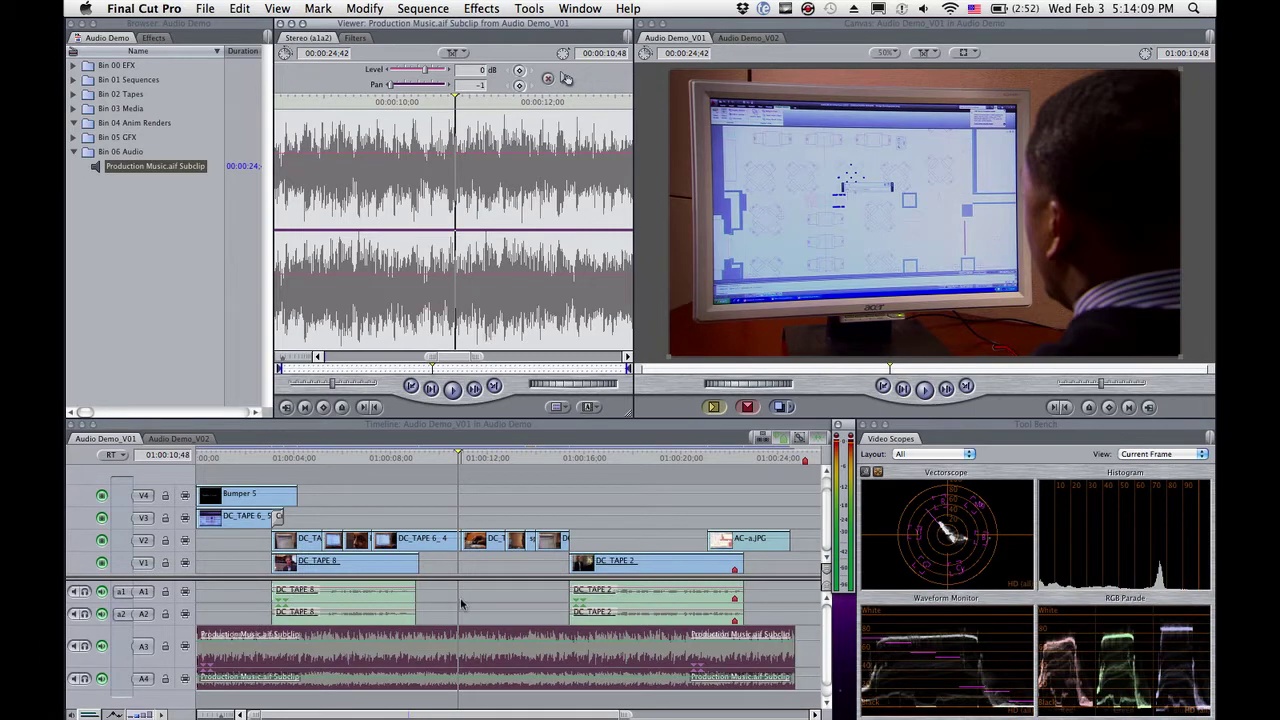
# Apply a relative -12 dB Gain Adjust to the Production Music clip and play it back
pyautogui.click(508, 658)
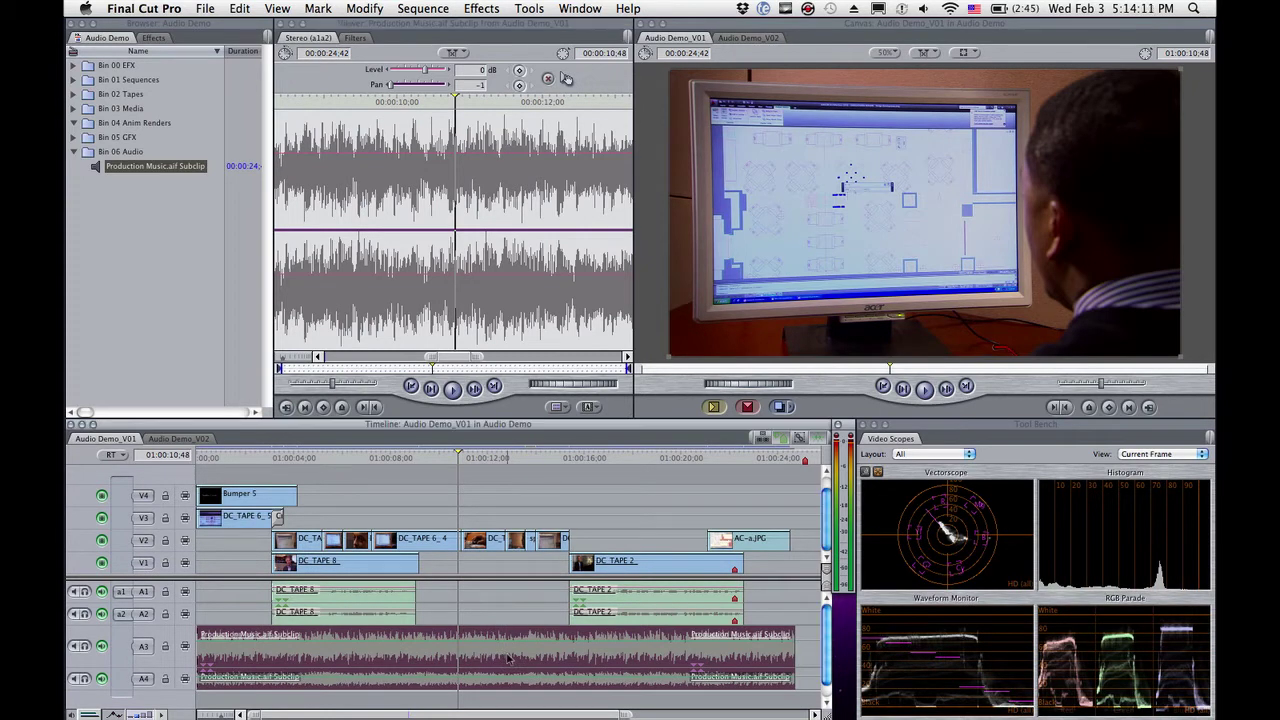
pyautogui.press('super')
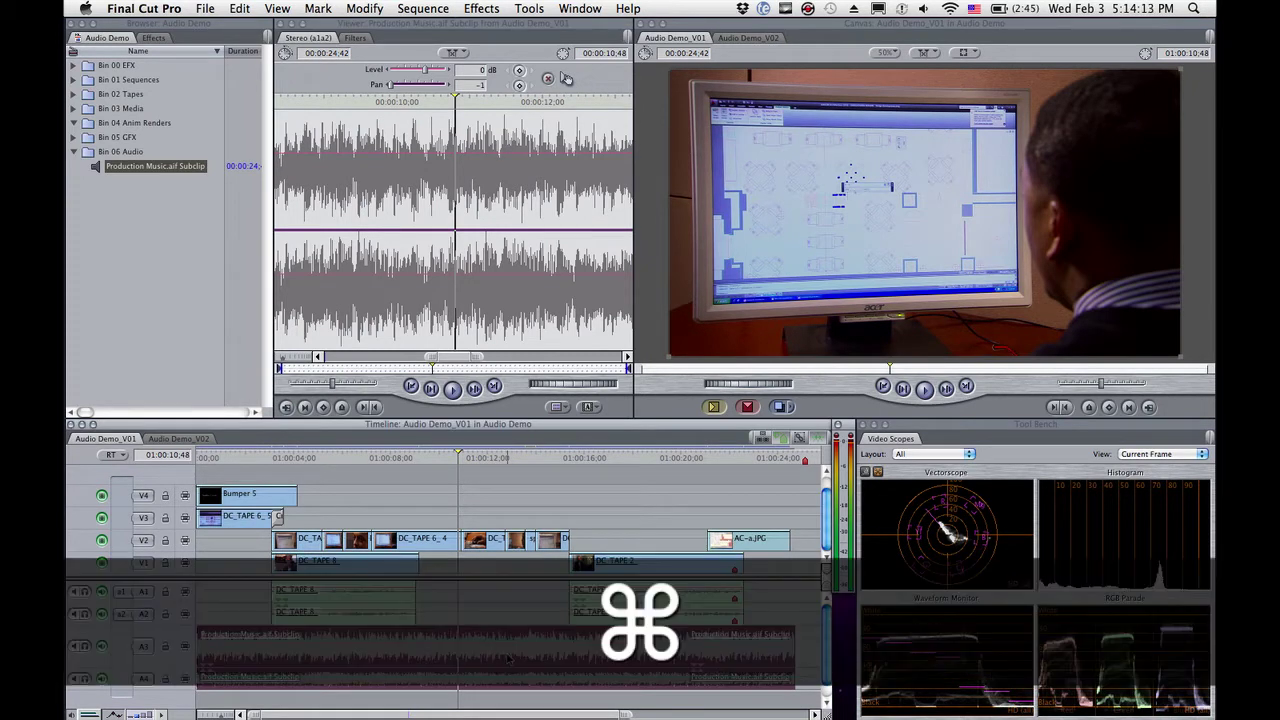
pyautogui.press('alt')
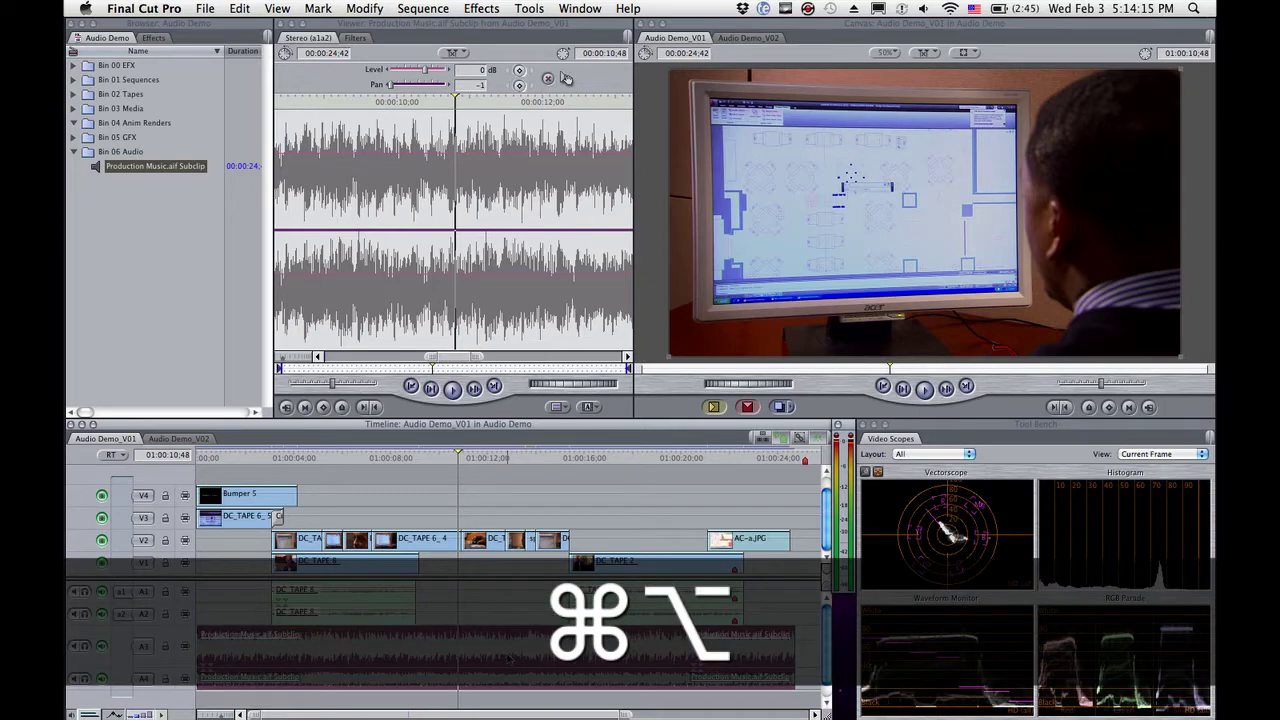
pyautogui.press('super+alt+l')
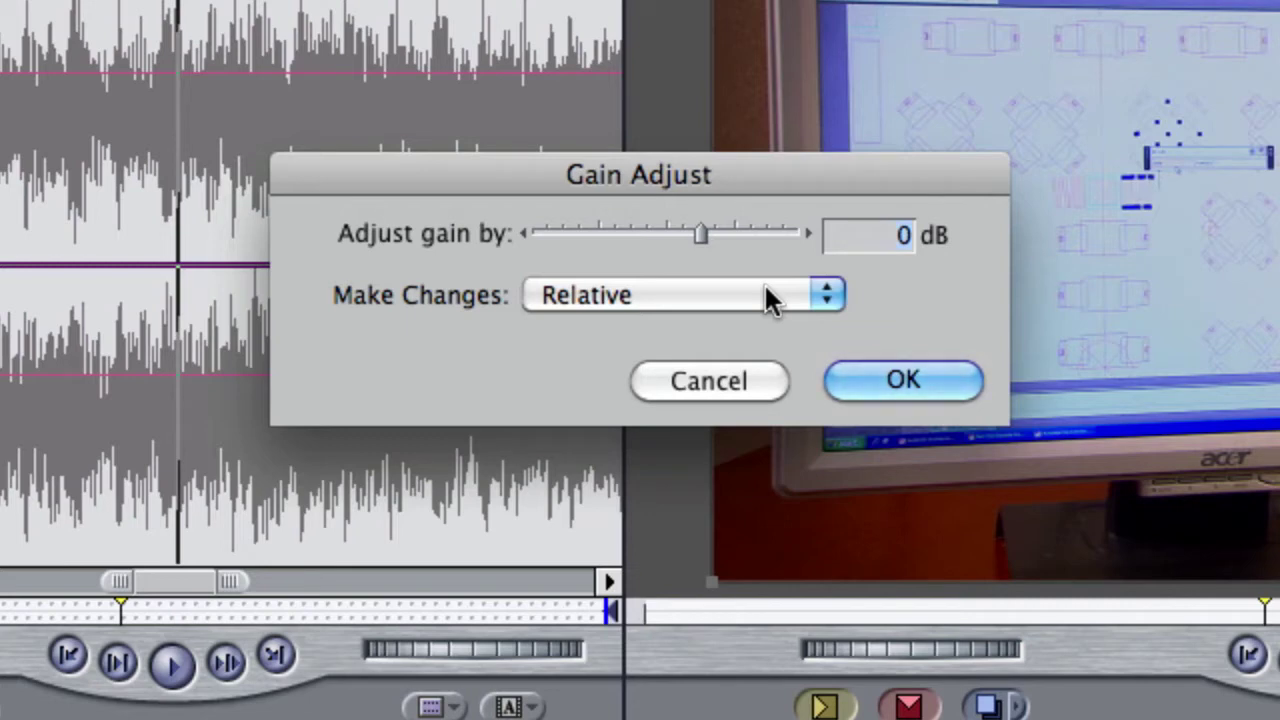
pyautogui.write('-12')
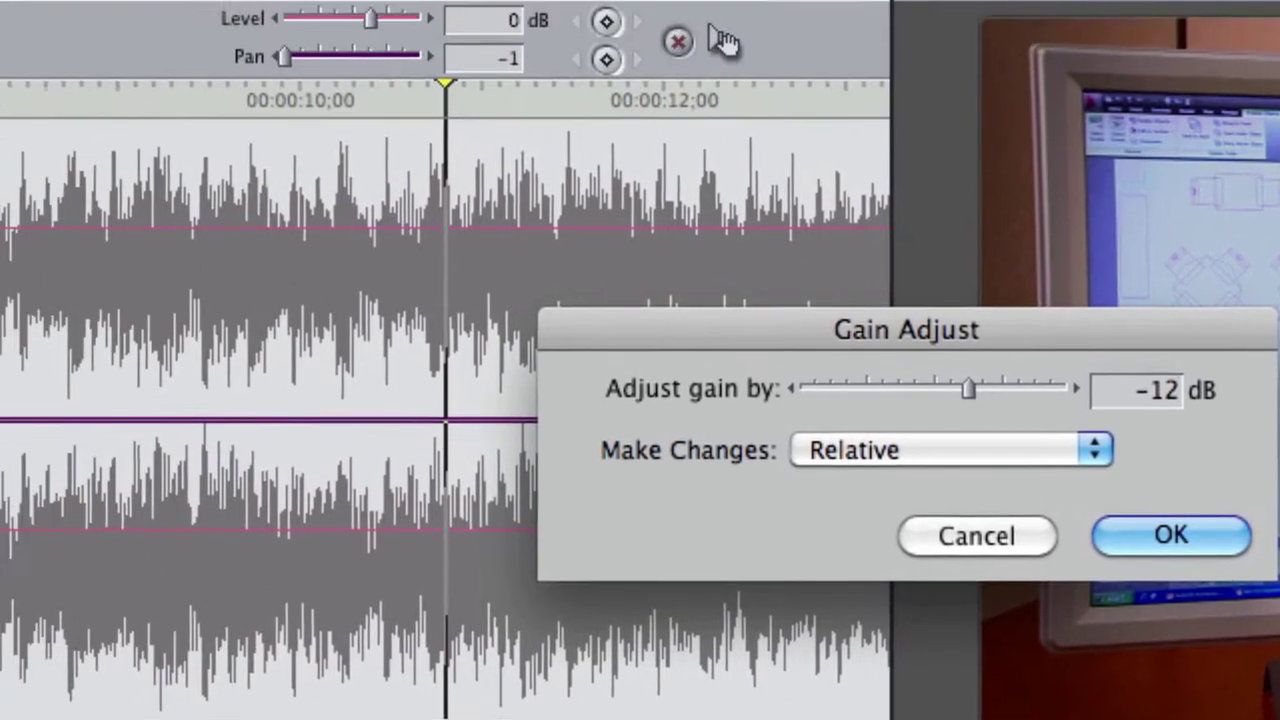
pyautogui.press('Return')
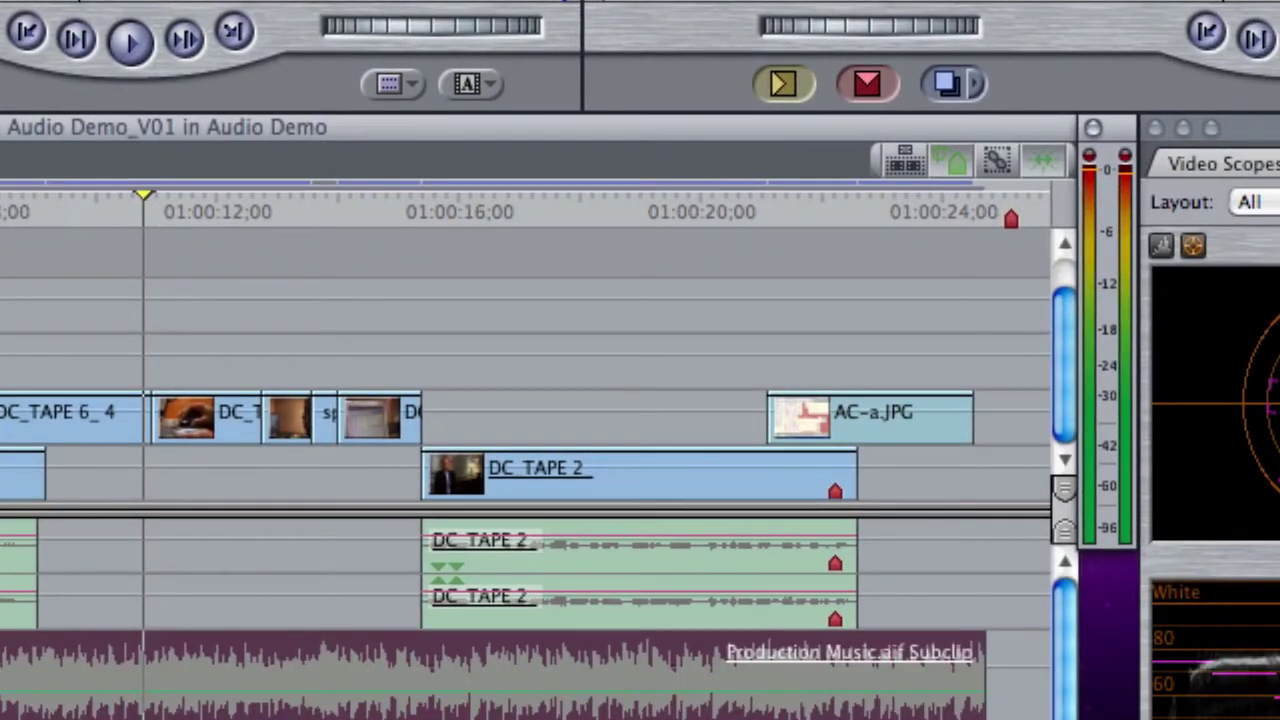
pyautogui.press('space')
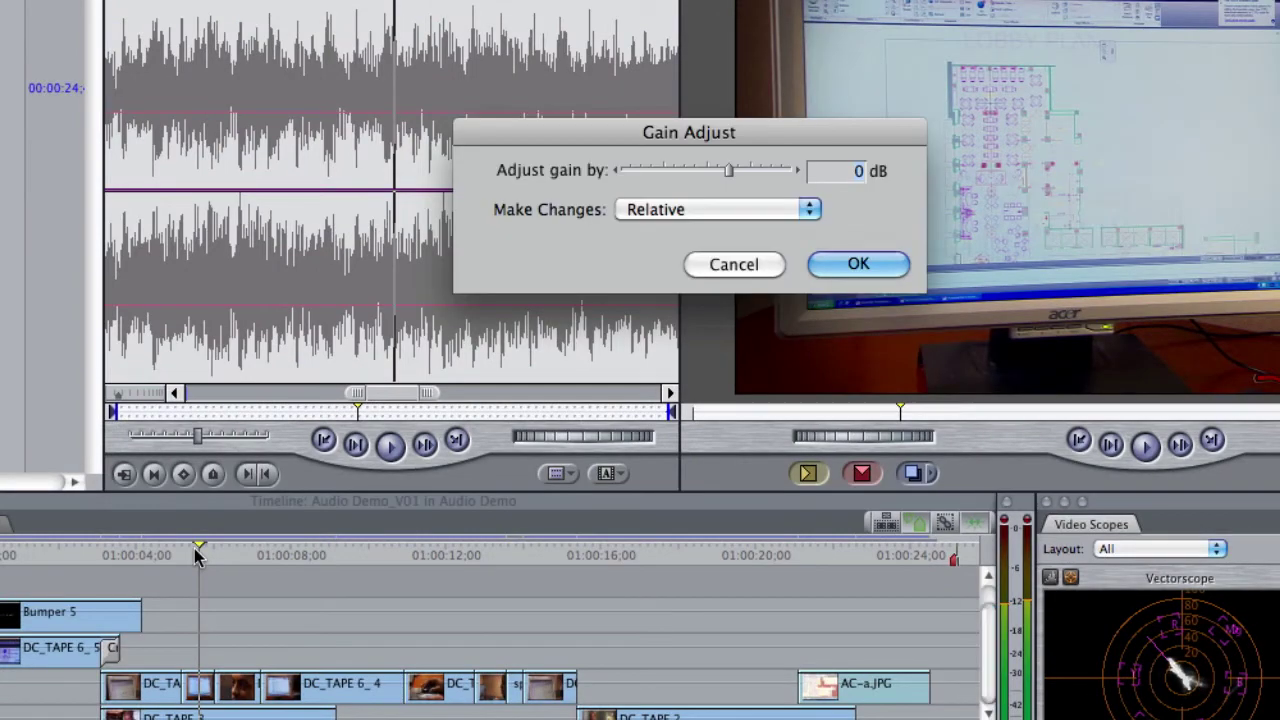
# Raise the music clip's gain by a relative 3 dB and play to check the level
pyautogui.write('3')
pyautogui.press('Return')
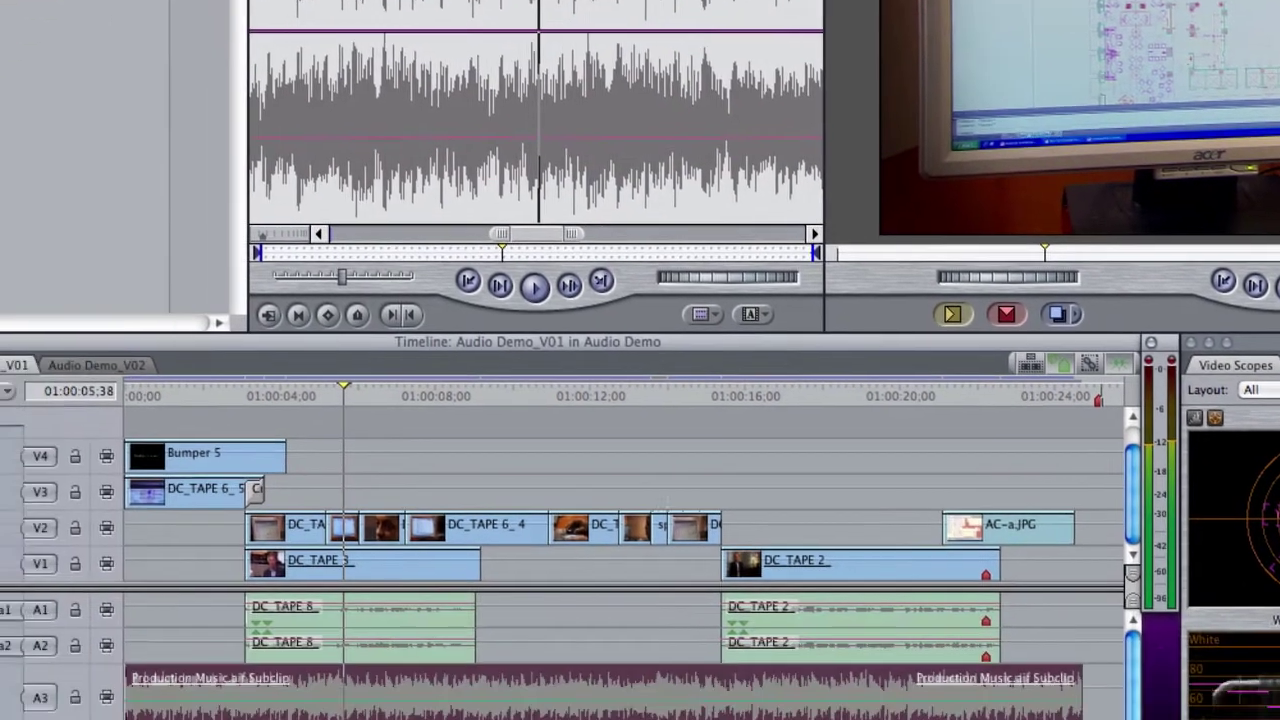
pyautogui.press('space')
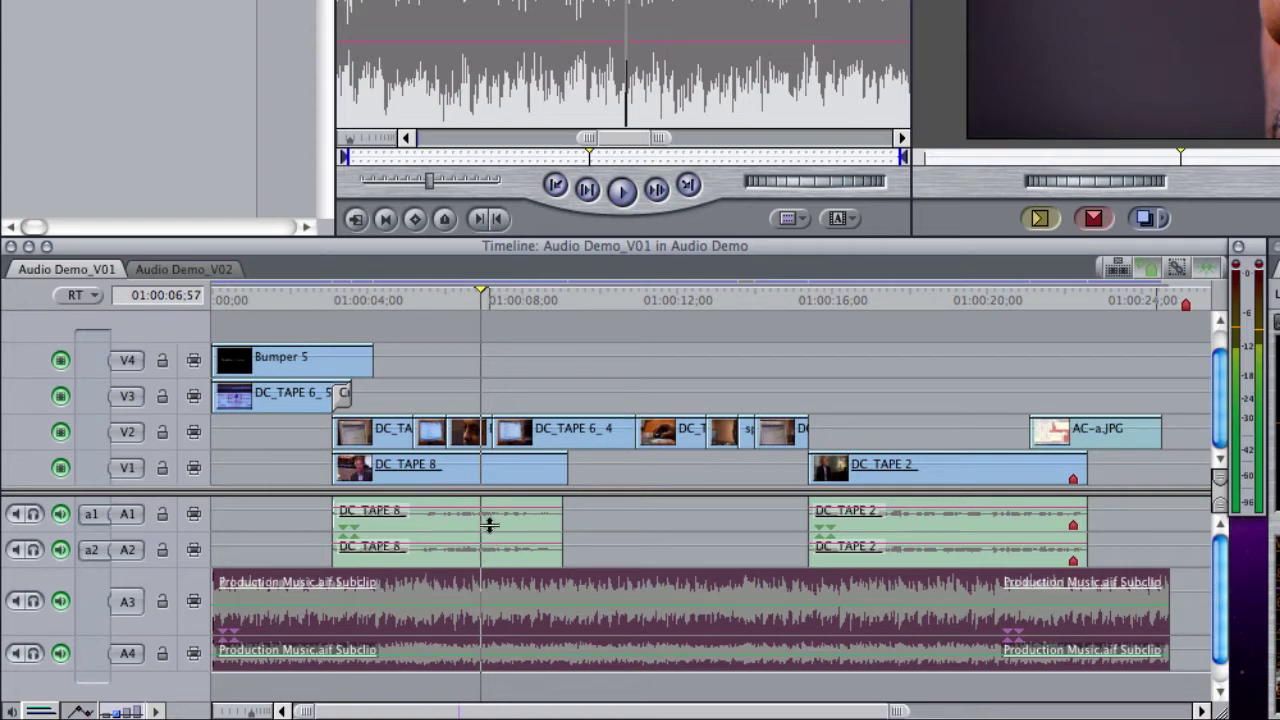
# Zoom in around 01:00:03 and add a level keyframe on the music clip
pyautogui.click(332, 295)
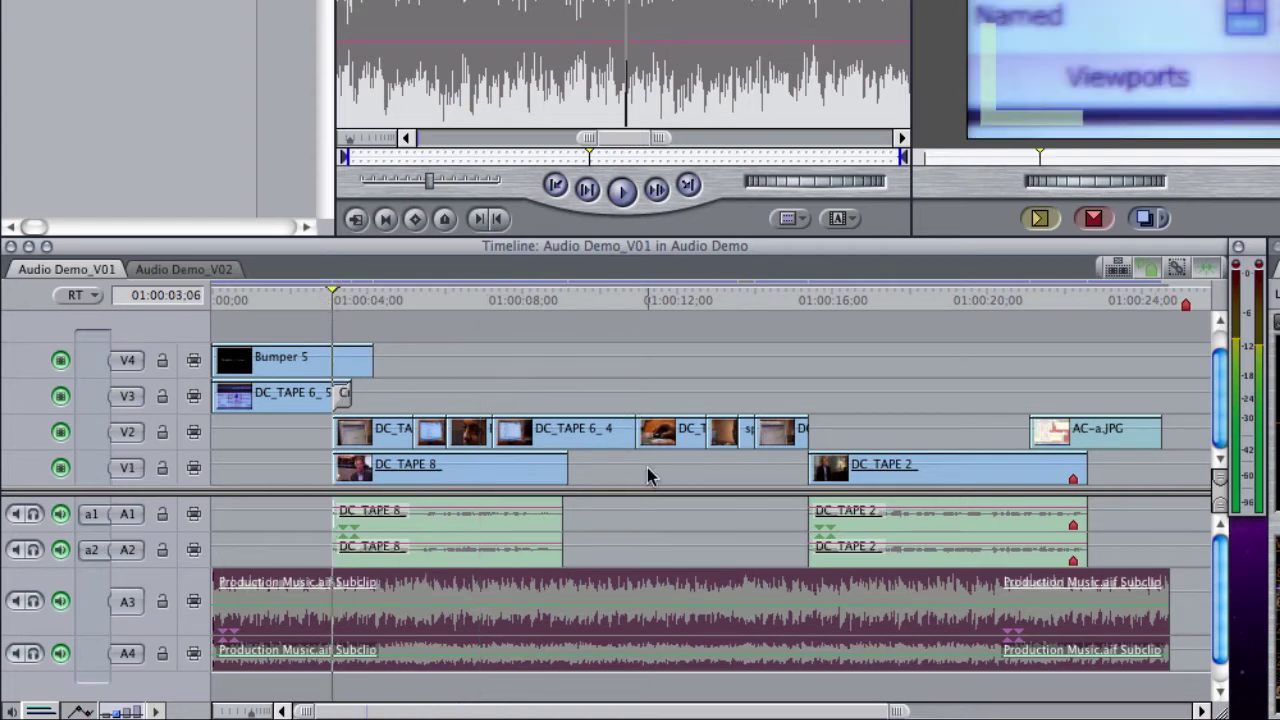
pyautogui.click(557, 338)
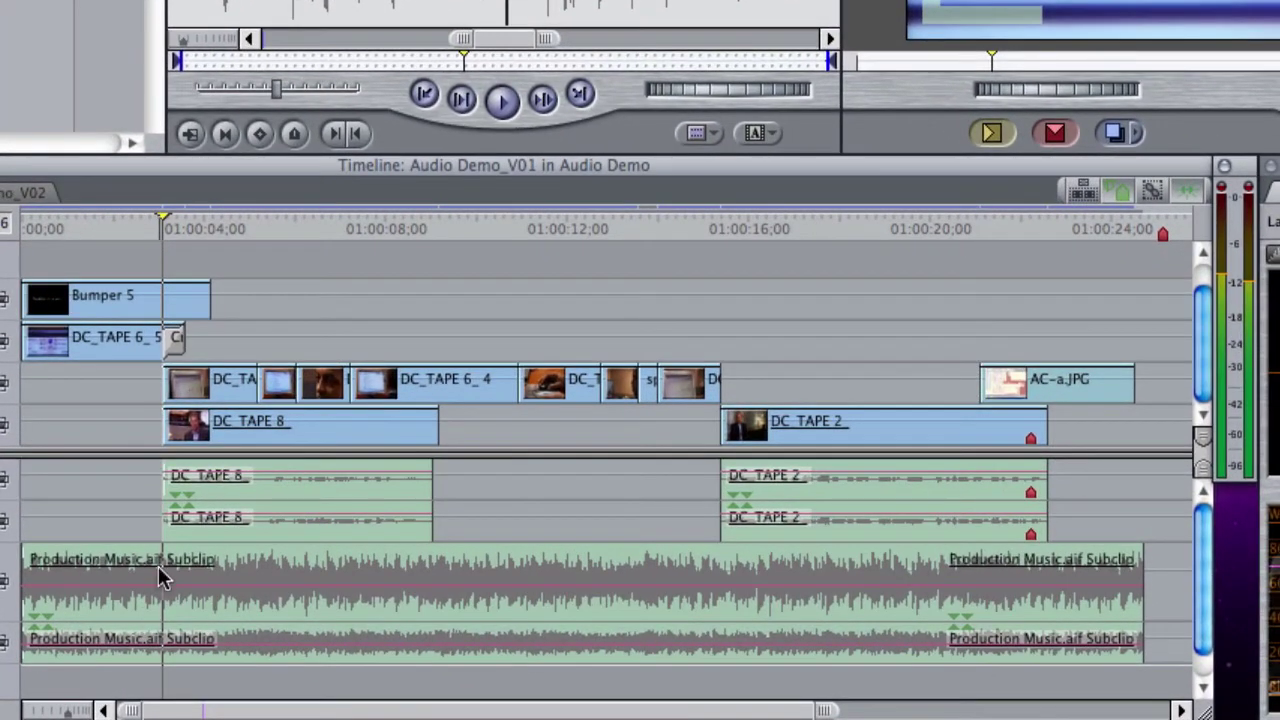
pyautogui.hotkey('alt', '=')
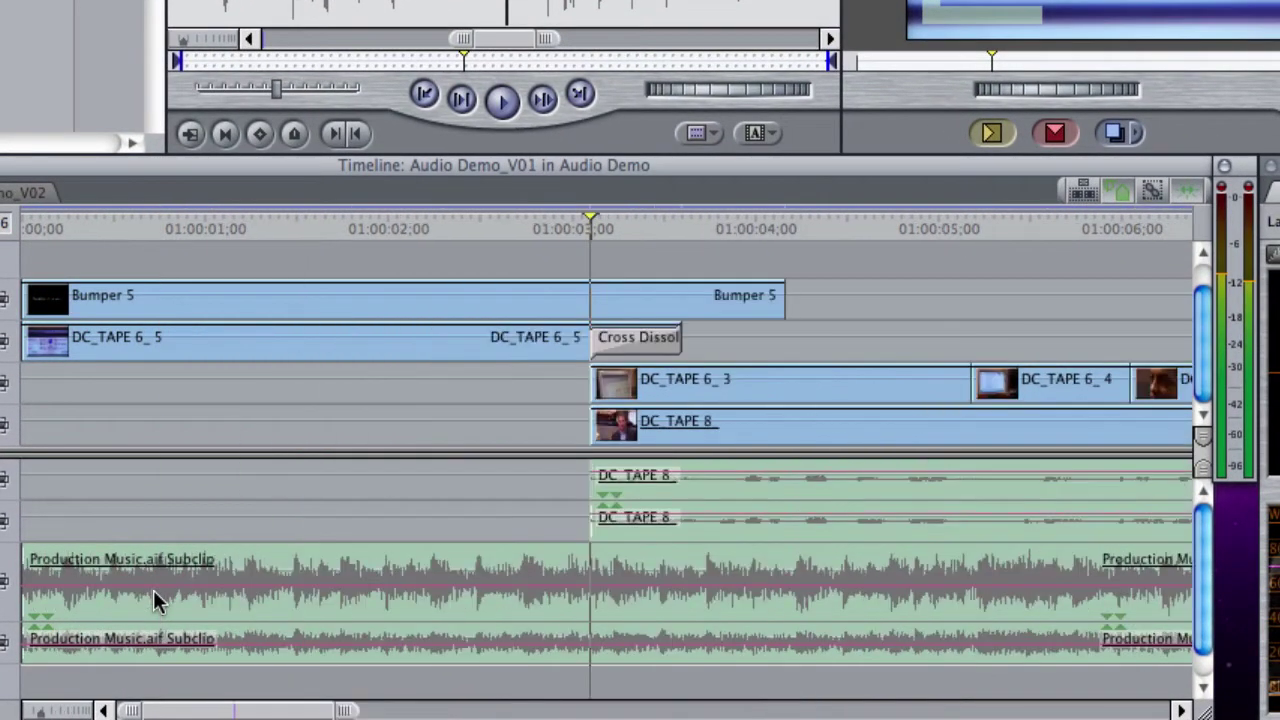
pyautogui.click(527, 595)
pyautogui.press('a')
pyautogui.hscroll(10, 672, 567)
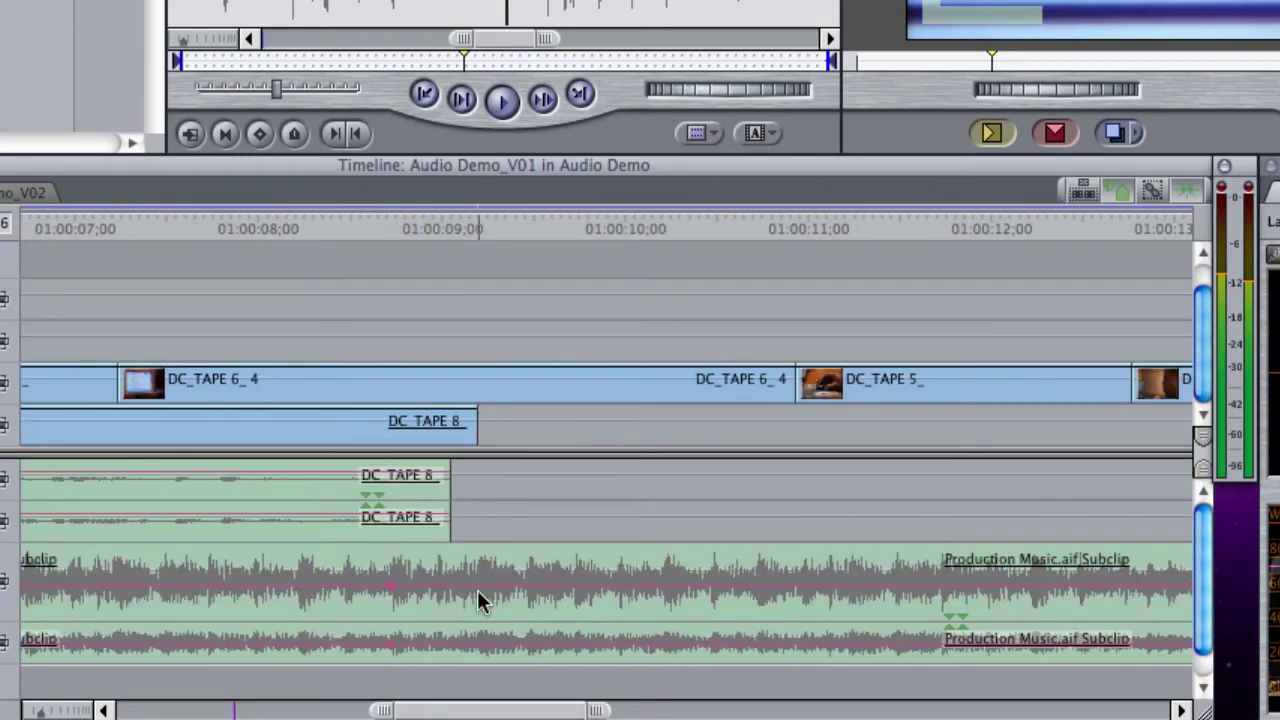
# Drag the music level down to -24 dB at the 01:00:03 edit and play back the dip
pyautogui.press('p')
pyautogui.press('Up')
pyautogui.press('Up')
pyautogui.press('Up')
pyautogui.press('Up')
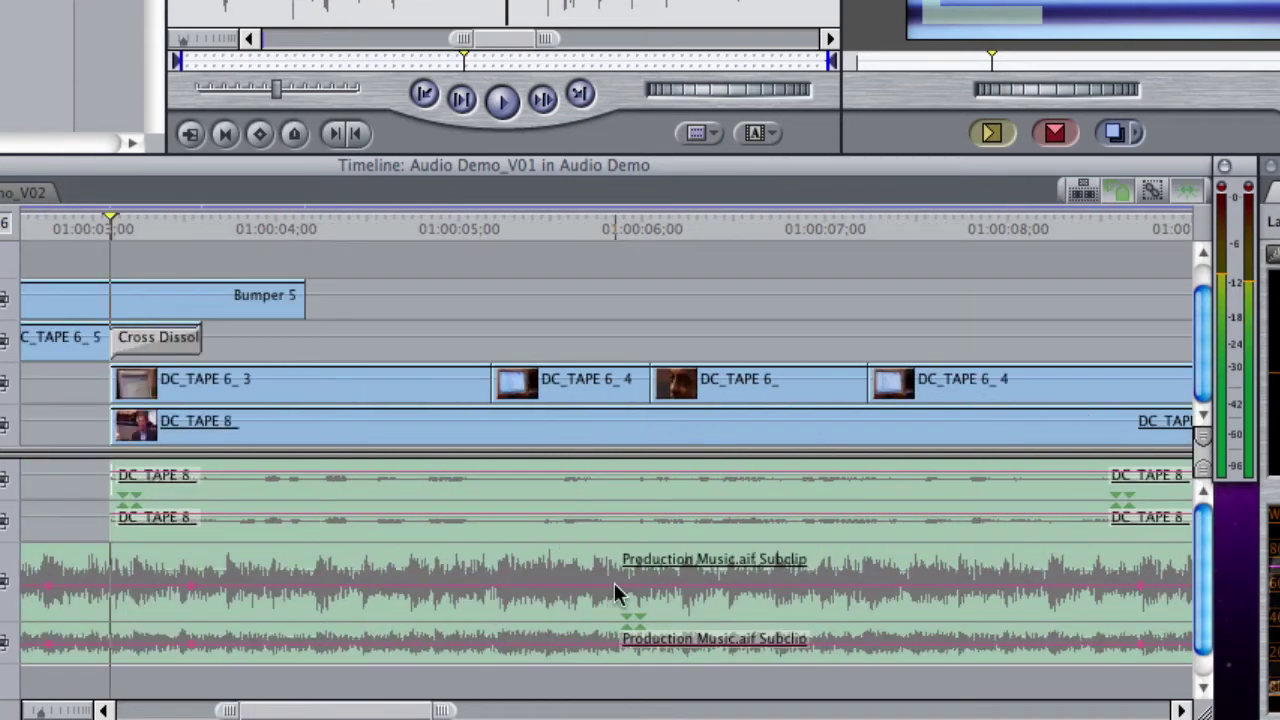
pyautogui.moveTo(615, 587); pyautogui.dragTo(615, 600)
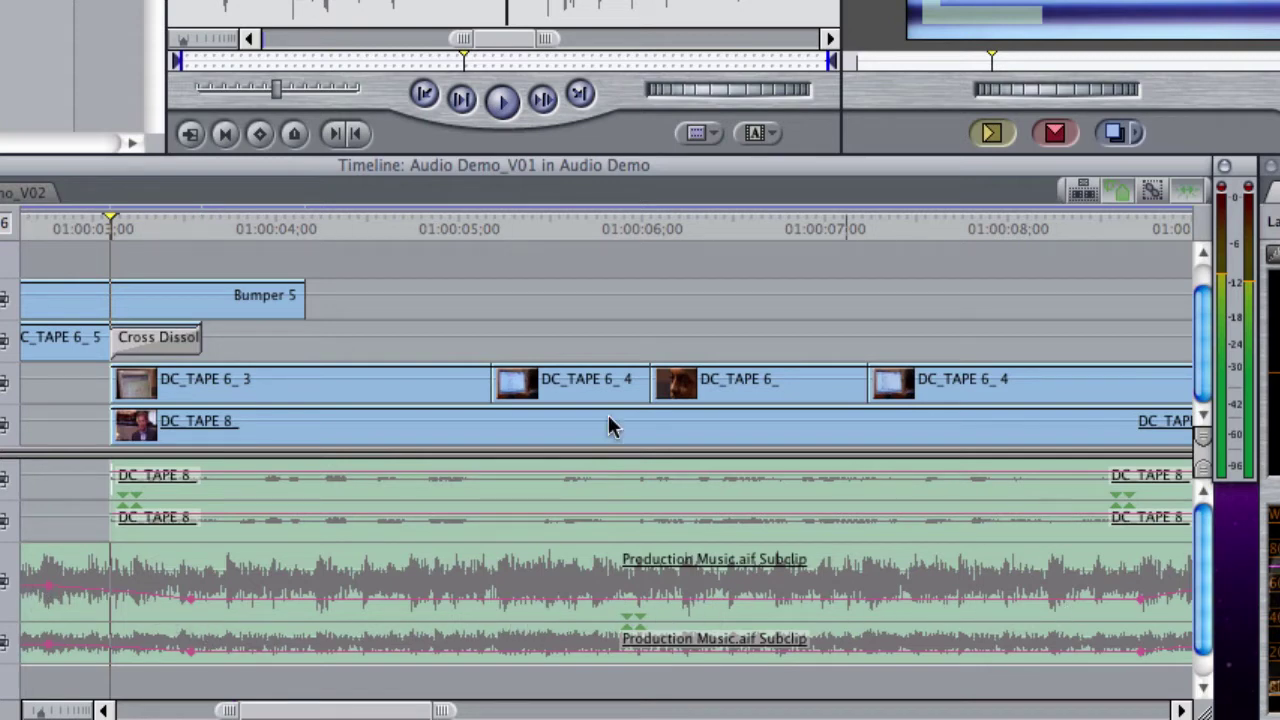
pyautogui.scroll(1, 179, 280)
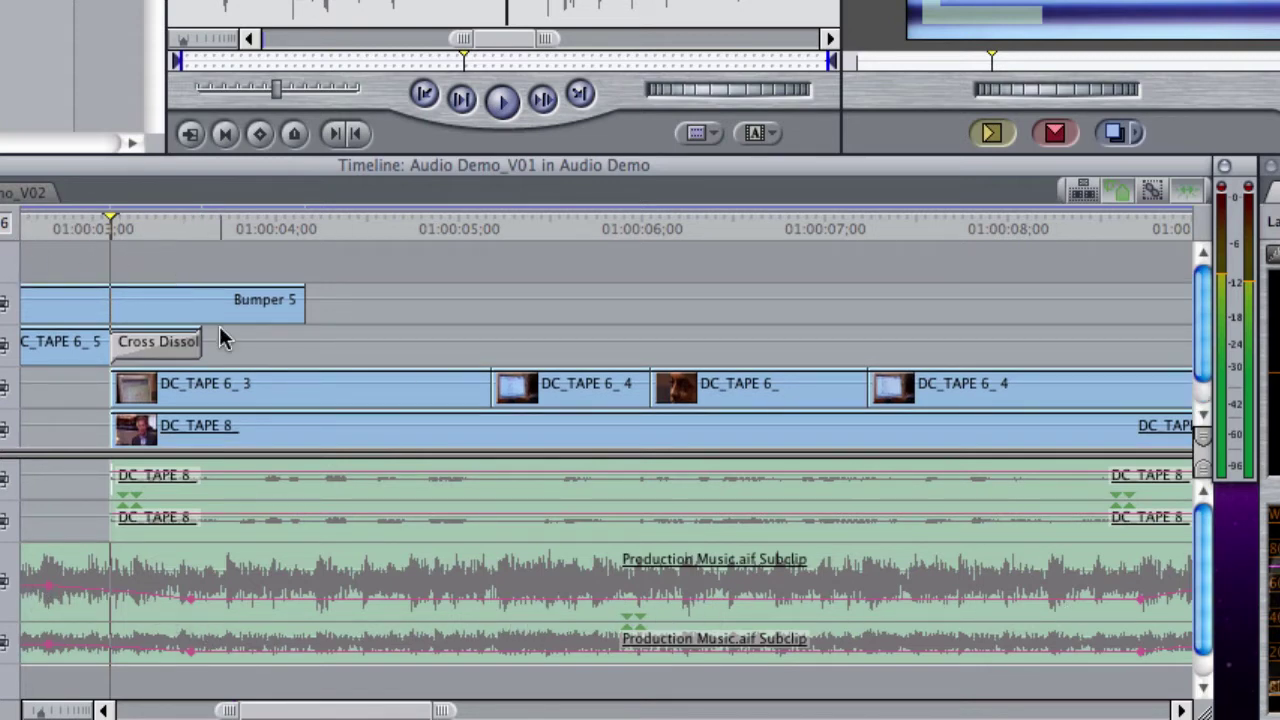
pyautogui.hotkey('shift', 'z')
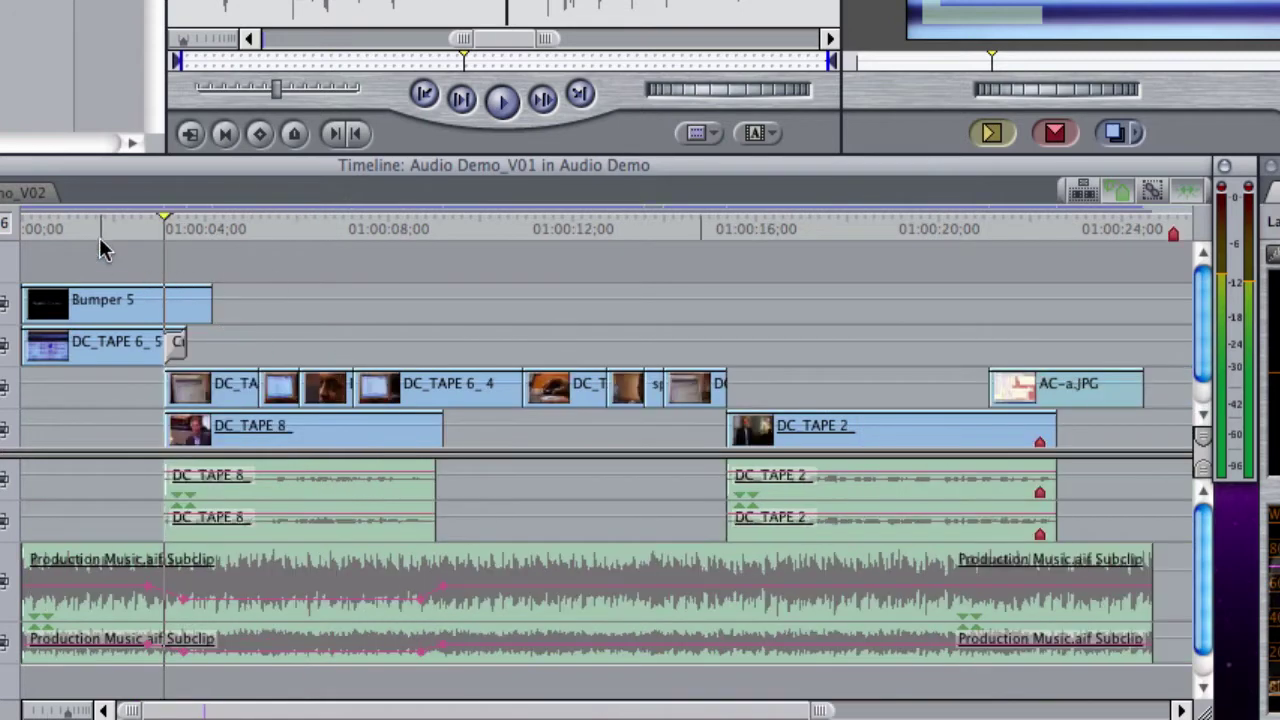
pyautogui.click(100, 248)
pyautogui.press('space')
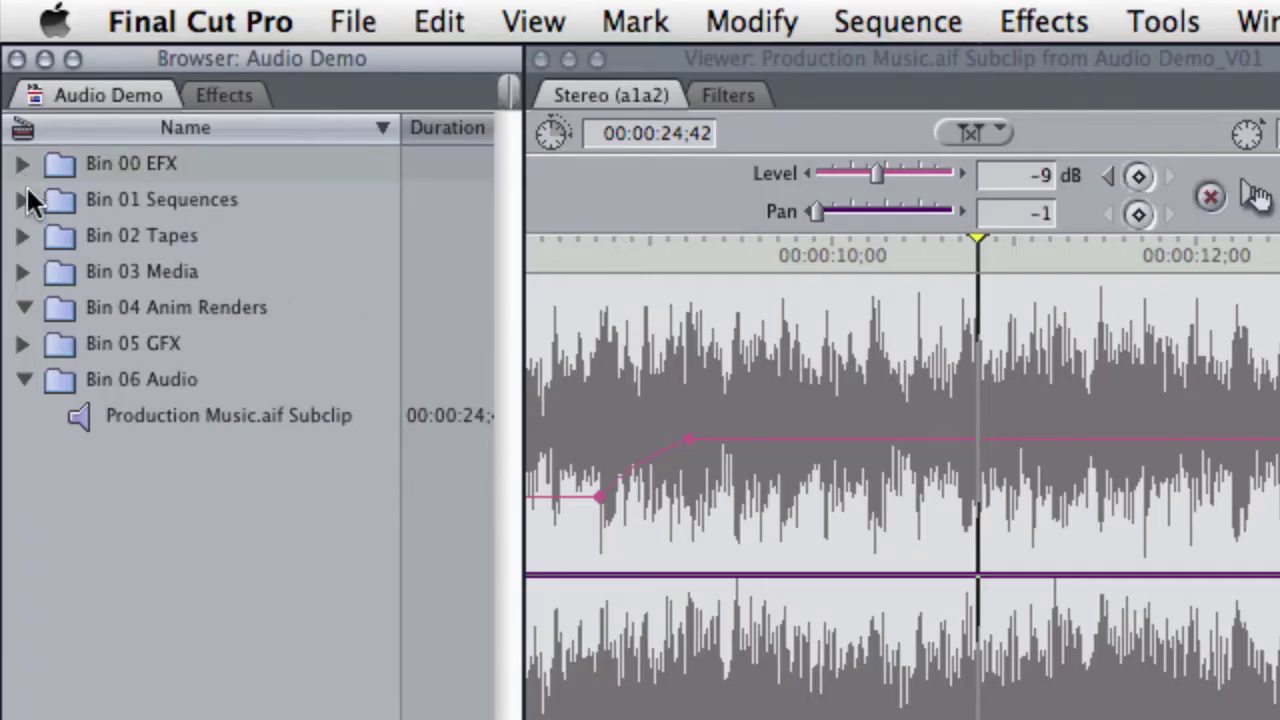
# Open Audio Demo_V02 from Bin 01 Sequences and play it from about 01:00:02
pyautogui.click(23, 199)
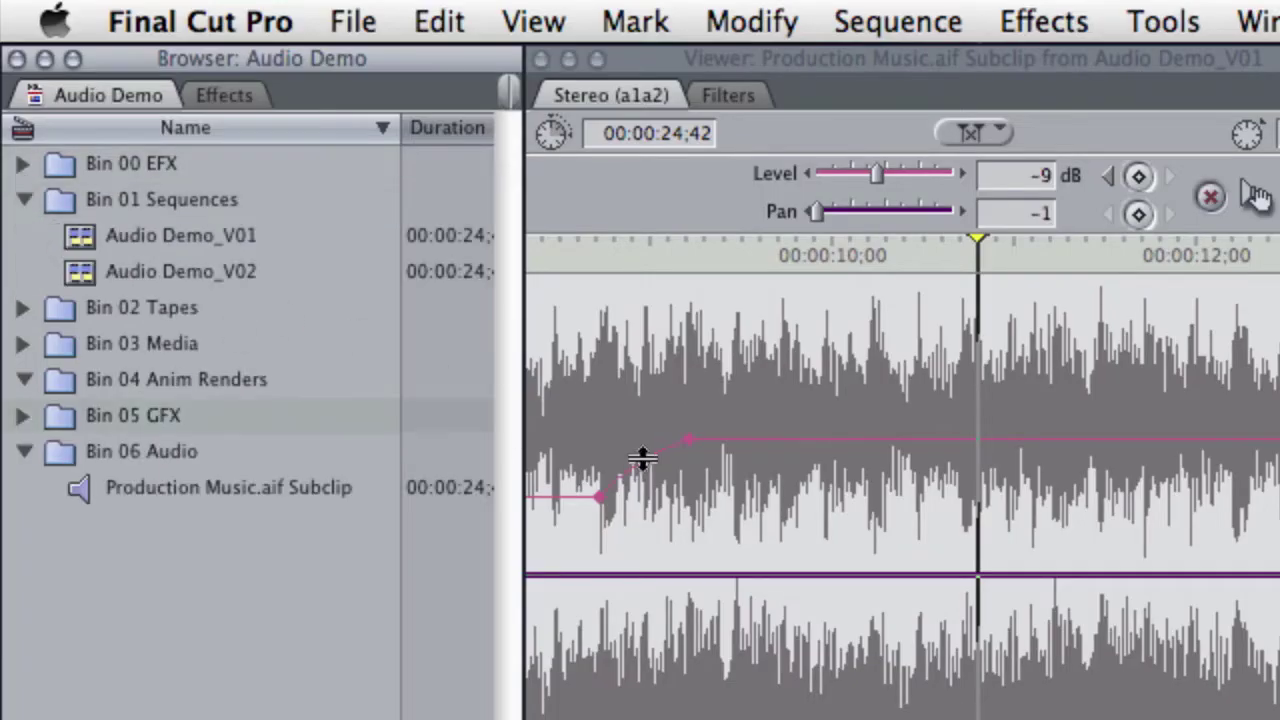
pyautogui.click(69, 272)
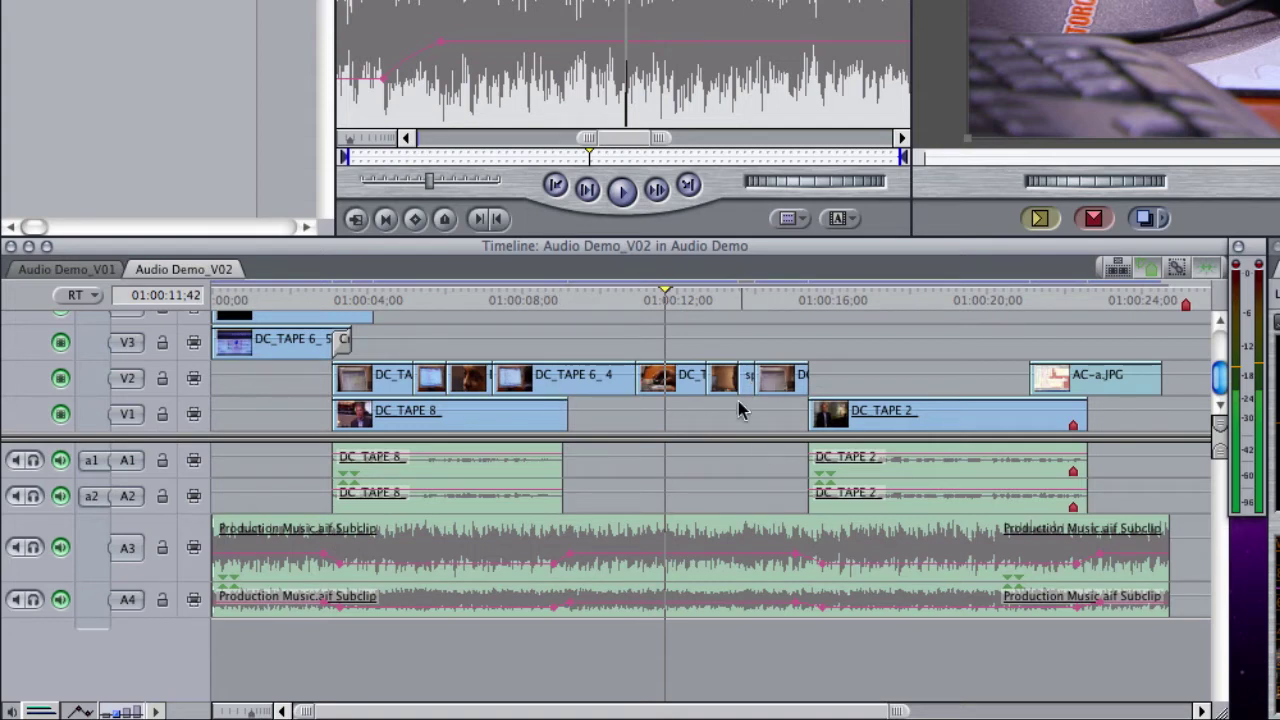
pyautogui.click(318, 300)
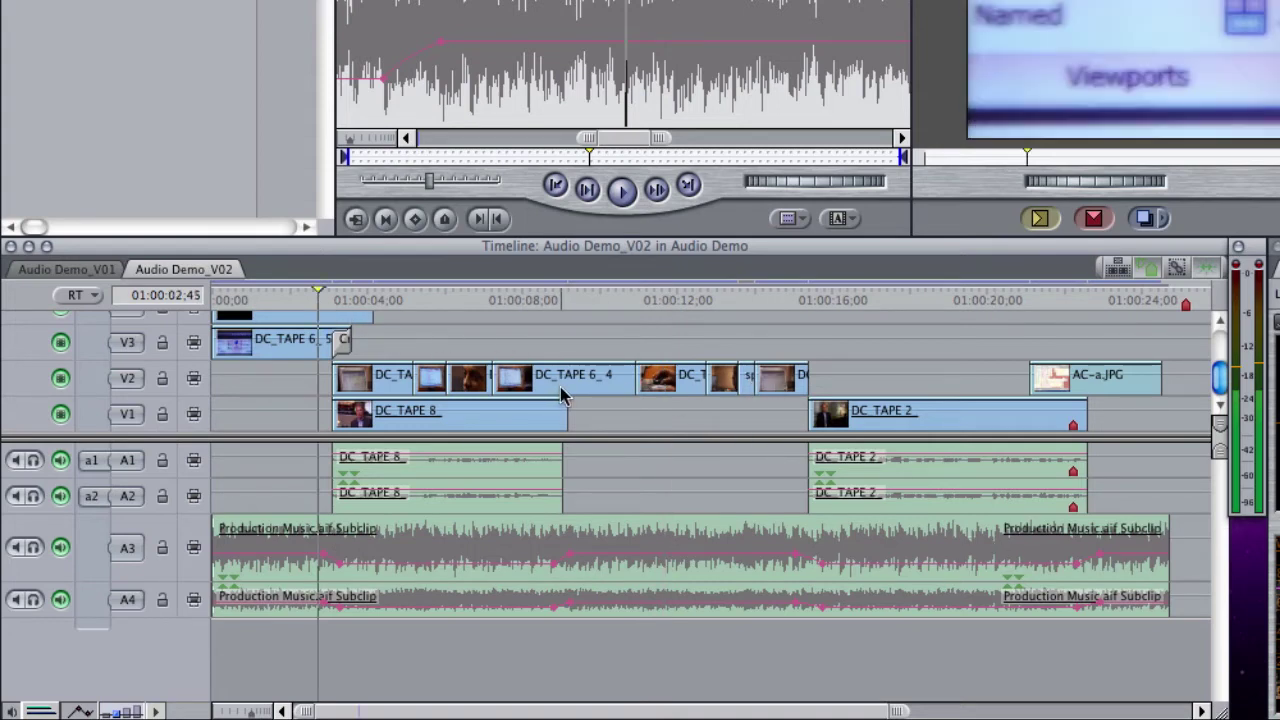
pyautogui.press('space')
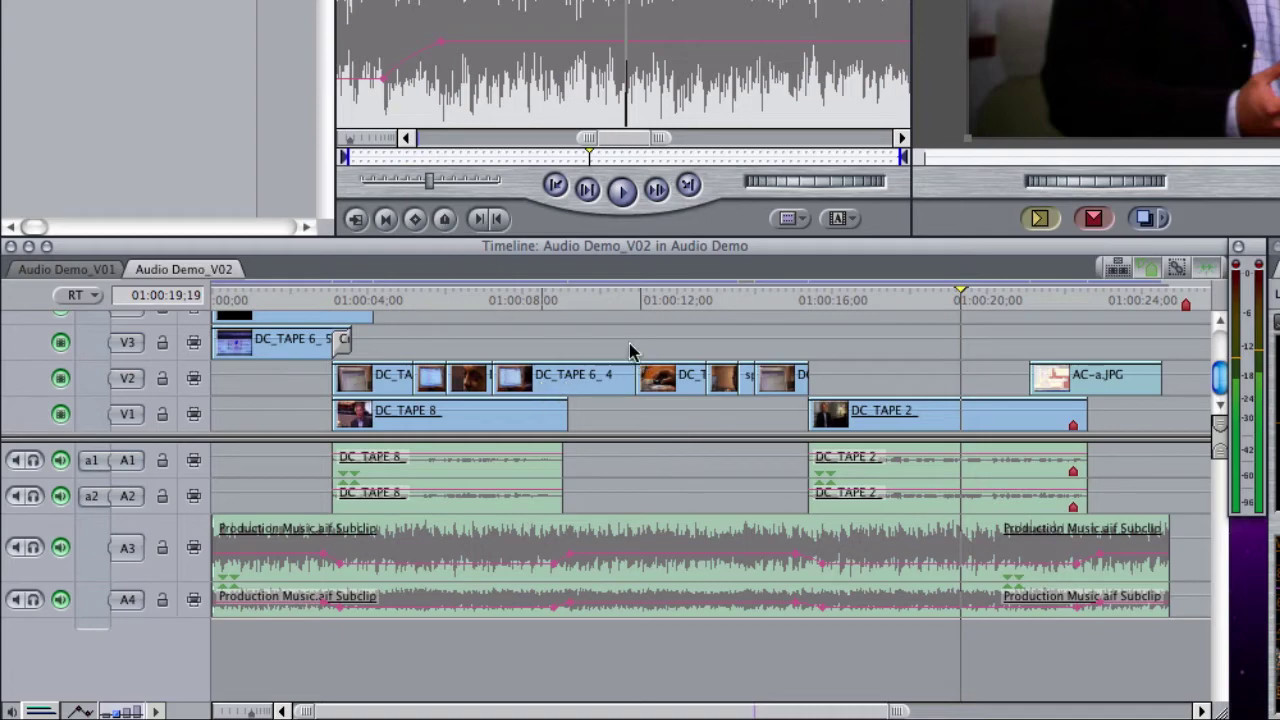
# Delete the short V2 clip near 01:00:11 and close its gap with A3/A4 temporarily locked
pyautogui.moveTo(592, 296); pyautogui.dragTo(671, 298)
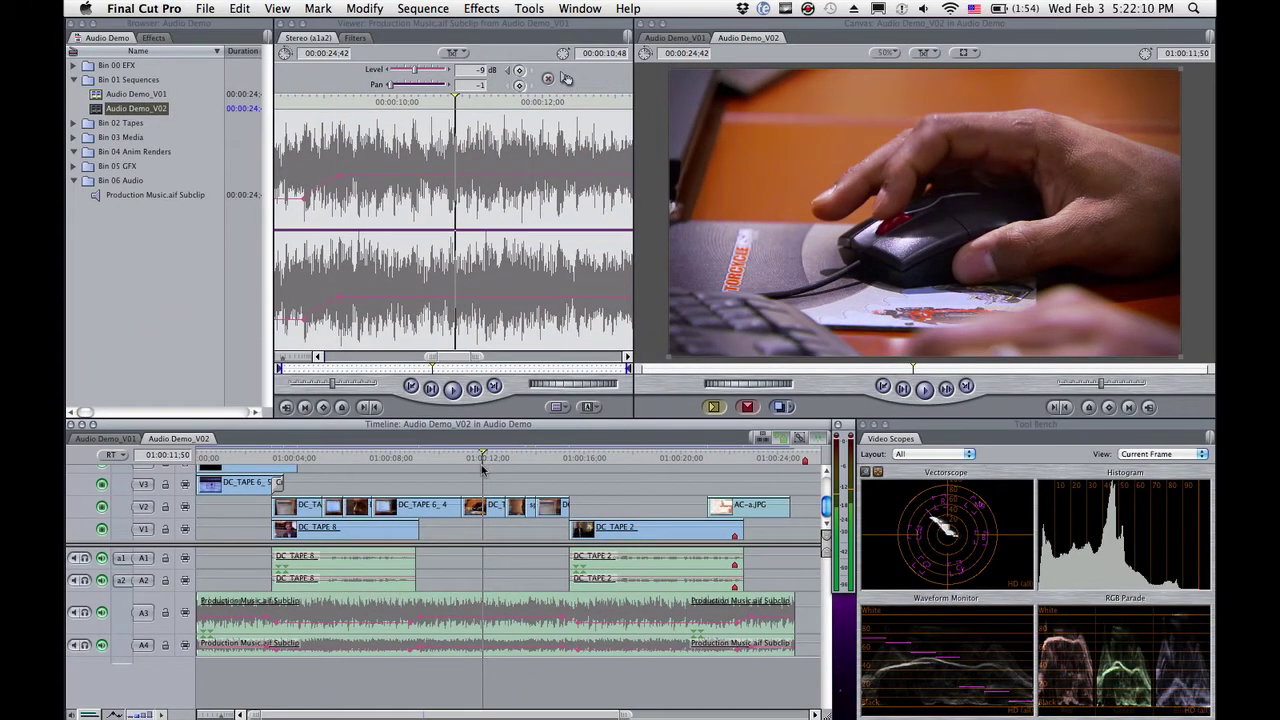
pyautogui.click(486, 505)
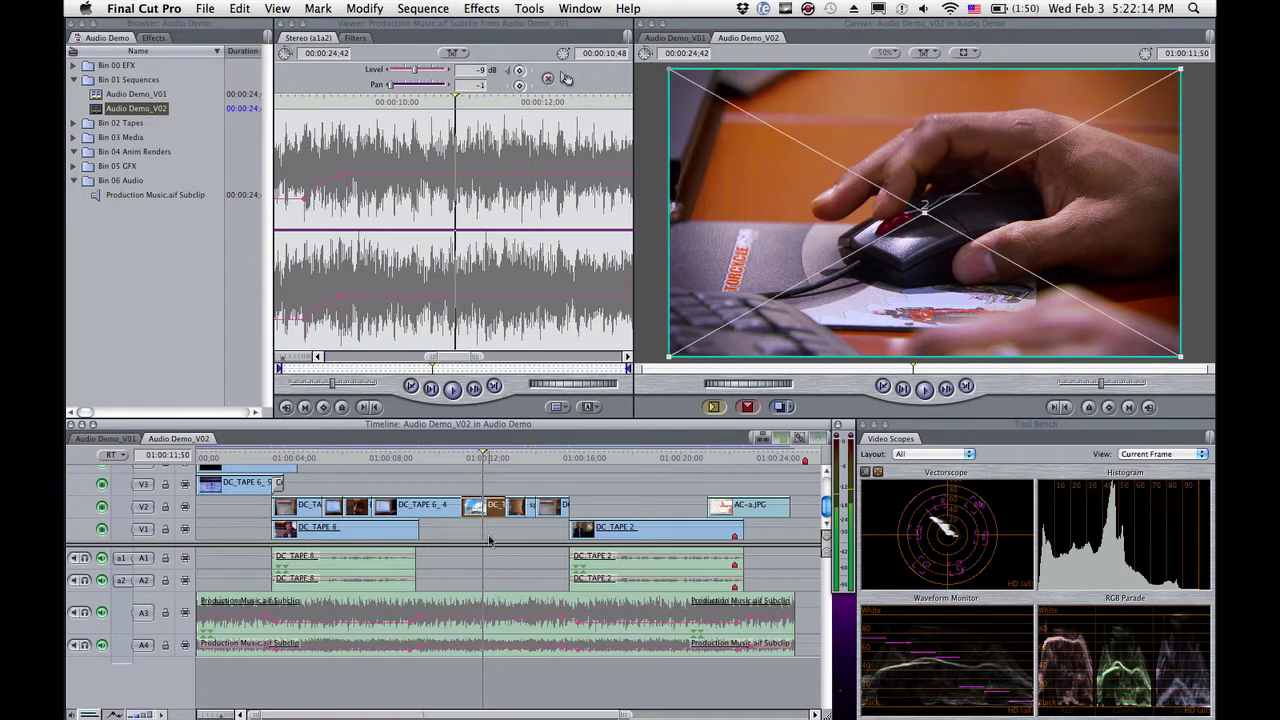
pyautogui.press('Delete')
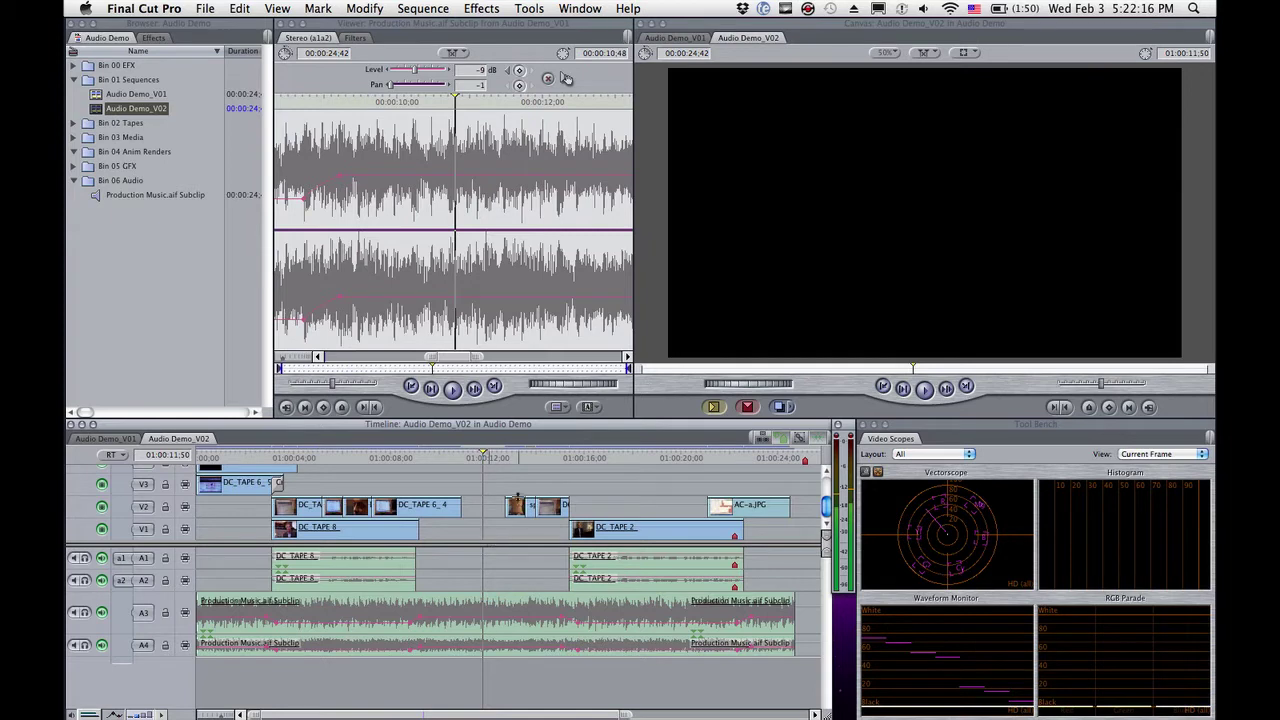
pyautogui.click(165, 613)
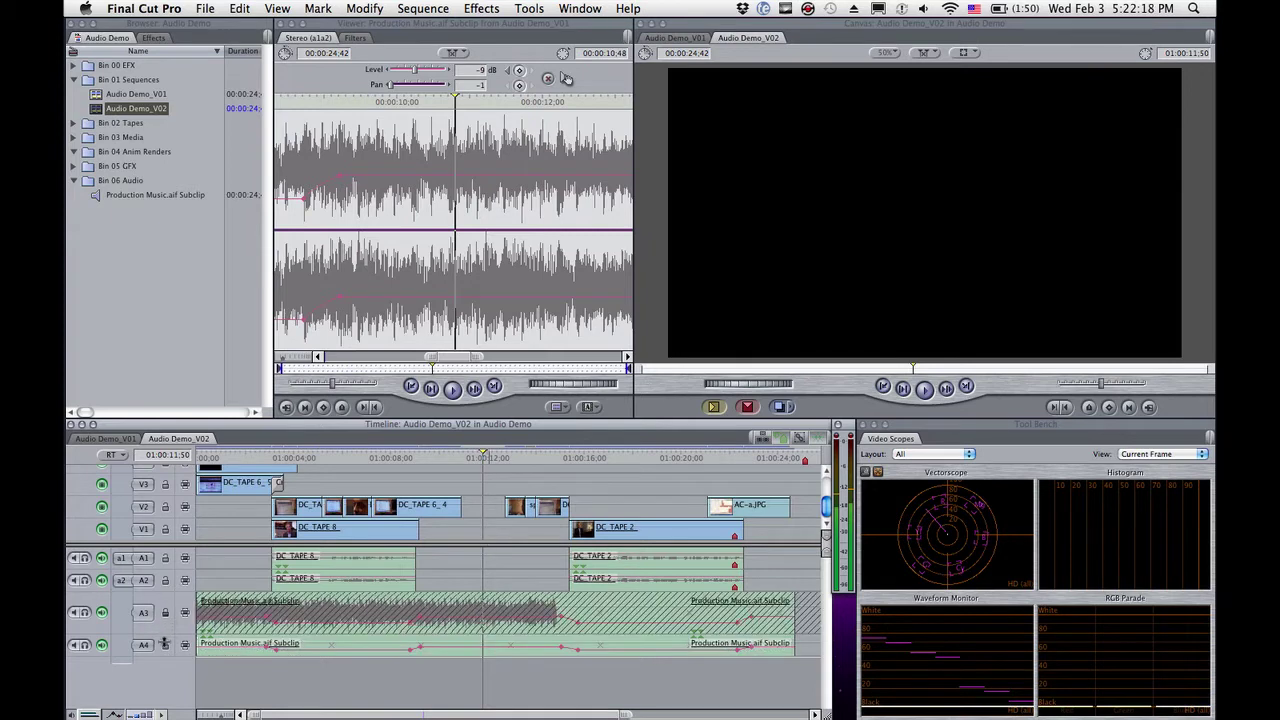
pyautogui.click(484, 506)
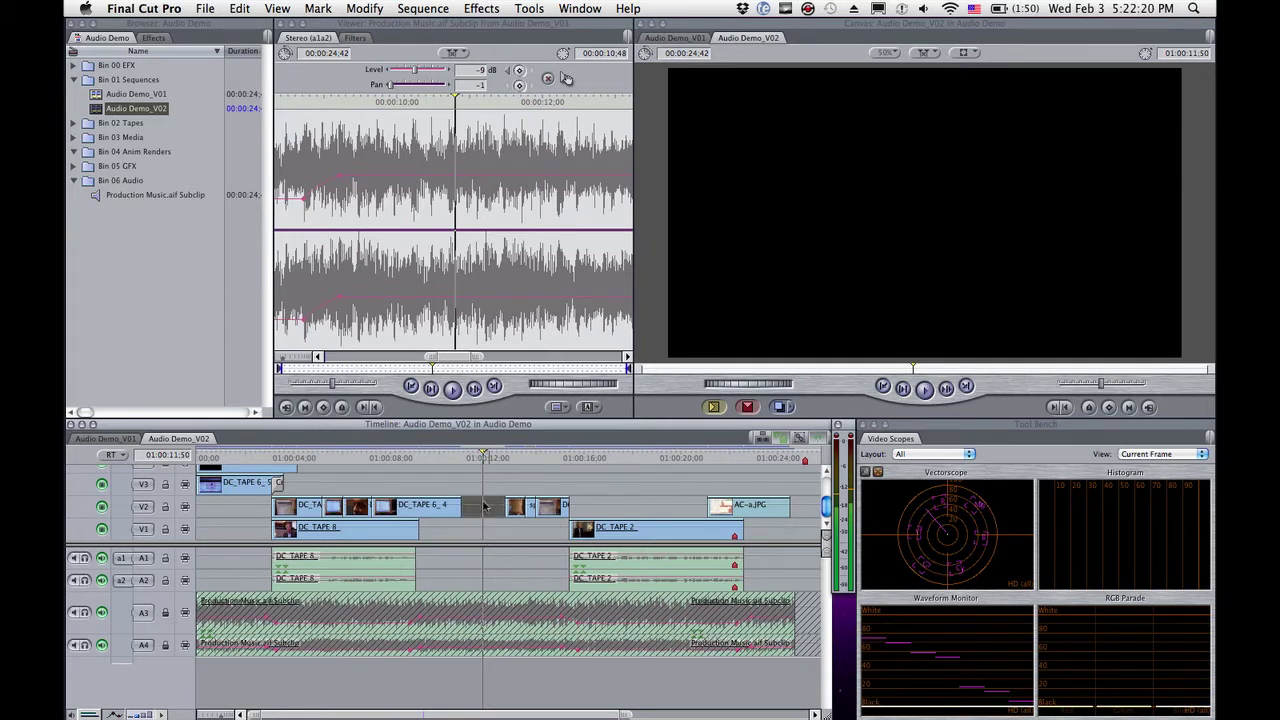
pyautogui.press('Delete')
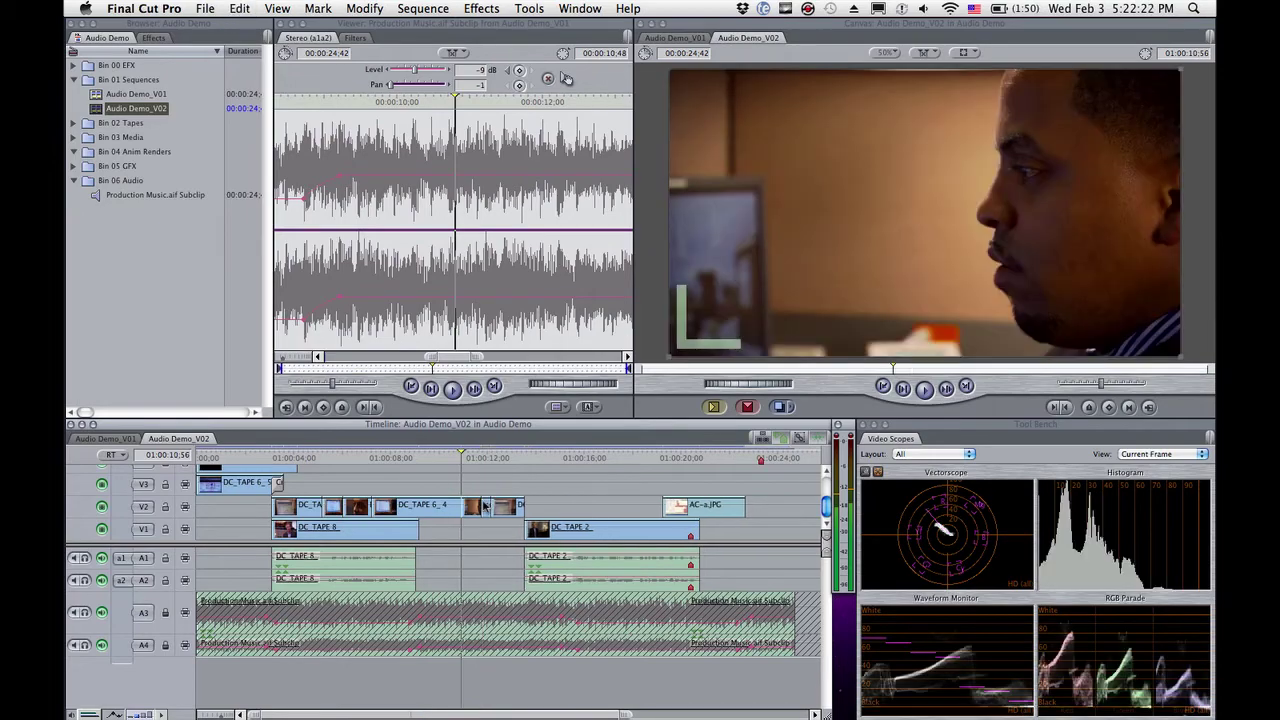
pyautogui.click(165, 613)
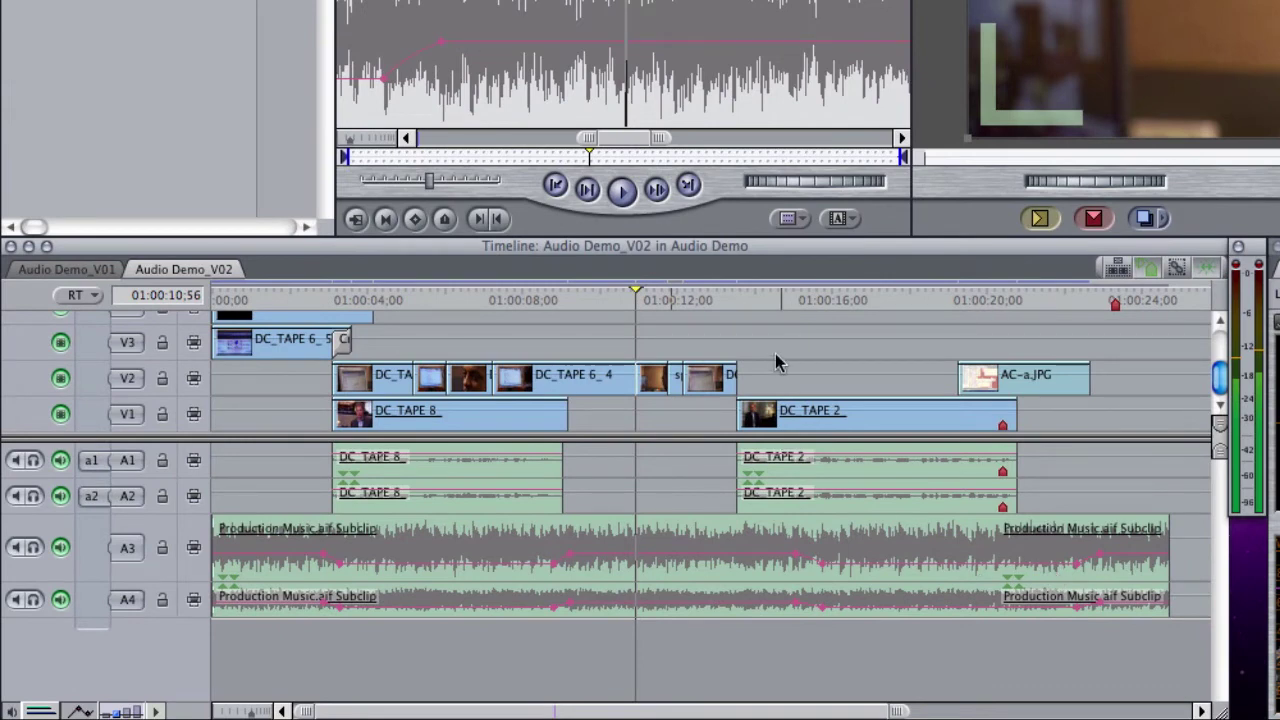
# Play the edited section from 01:00:07:30 and select both Production Music clips
pyautogui.click(501, 300)
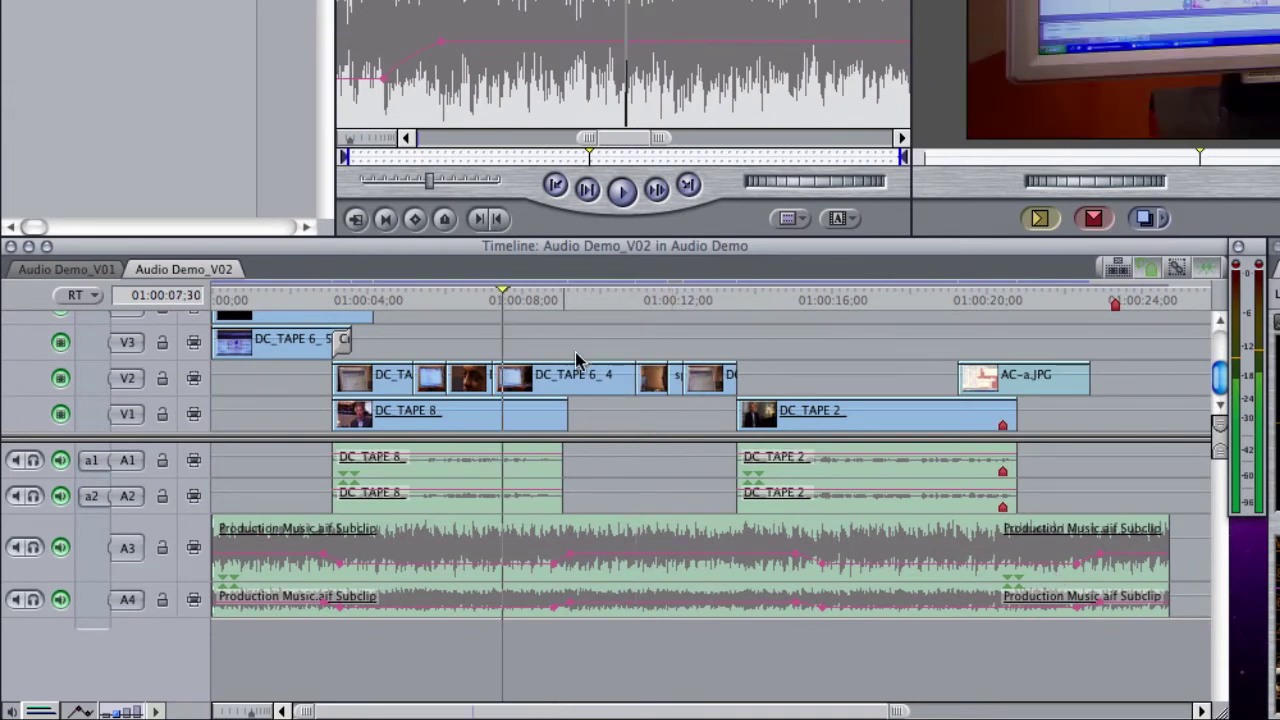
pyautogui.press('space')
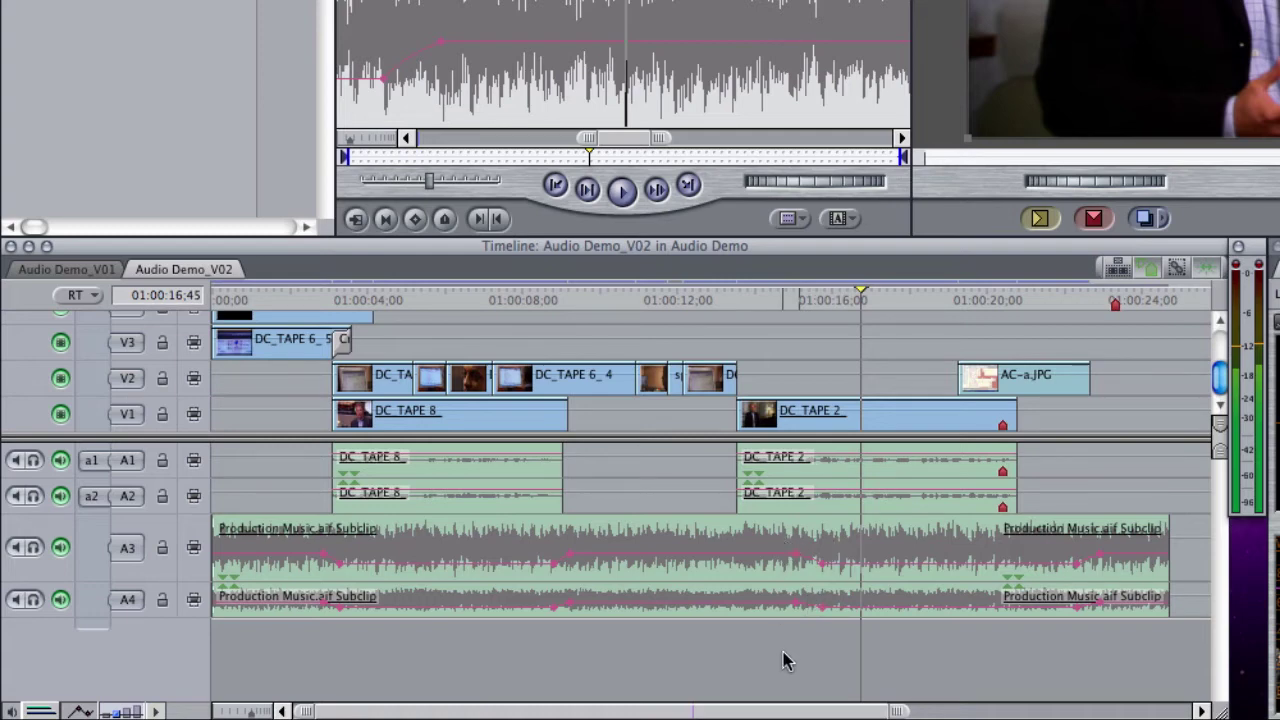
pyautogui.click(790, 605)
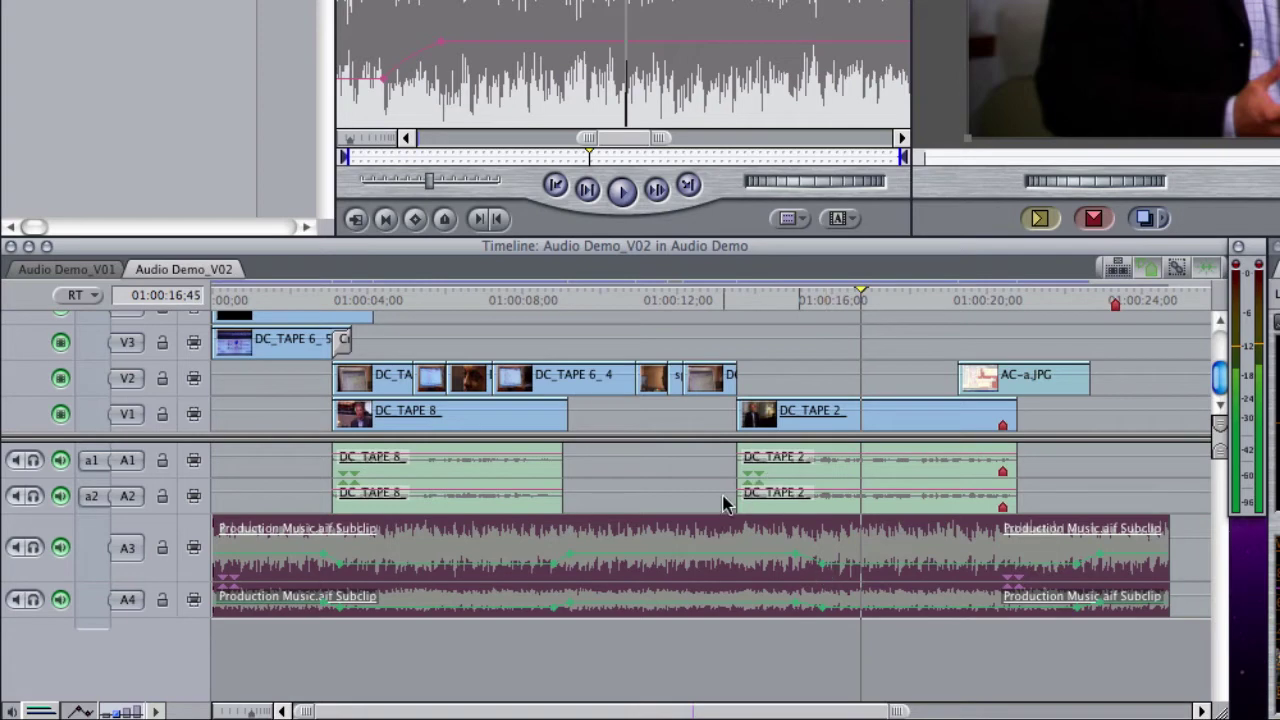
# Restore the V2 clip and remove Levels and Filters attributes from the Production Music clips
pyautogui.hotkey('ctrl', 'z')
pyautogui.click(734, 432)
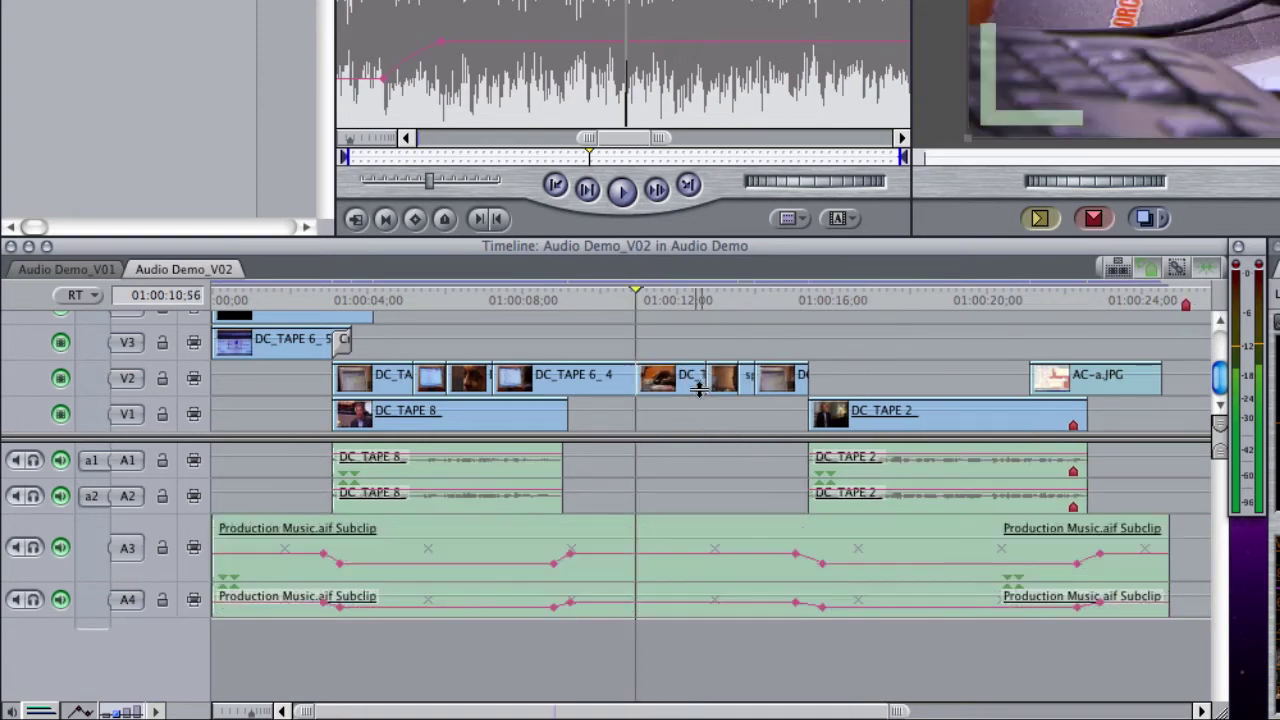
pyautogui.click(718, 530)
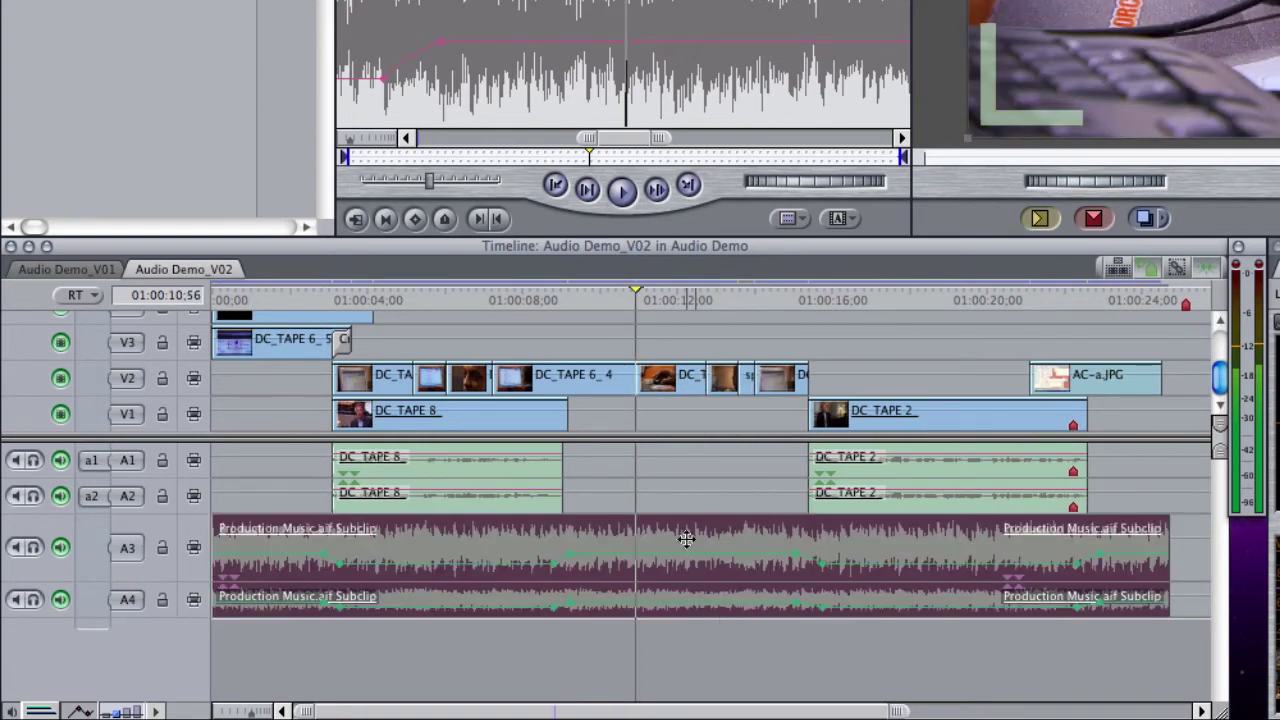
pyautogui.rightClick(686, 538)
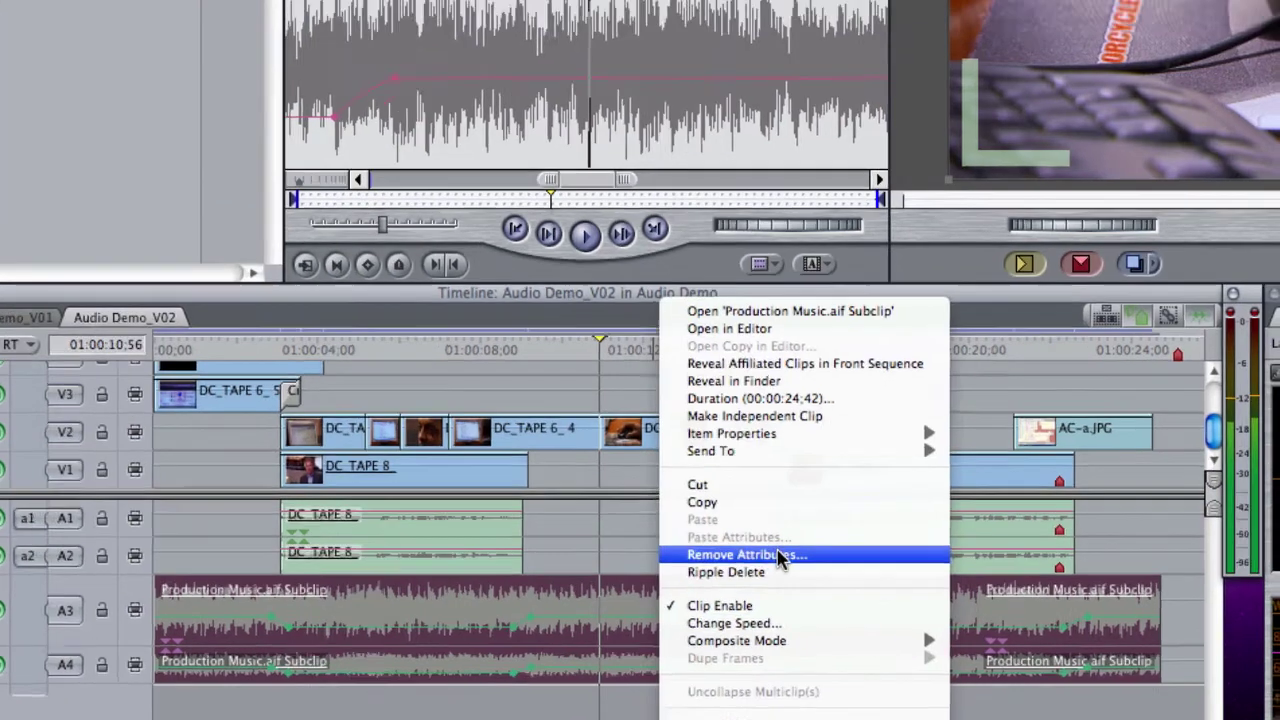
pyautogui.click(808, 494)
pyautogui.click(806, 206)
pyautogui.click(769, 286)
pyautogui.click(852, 560)
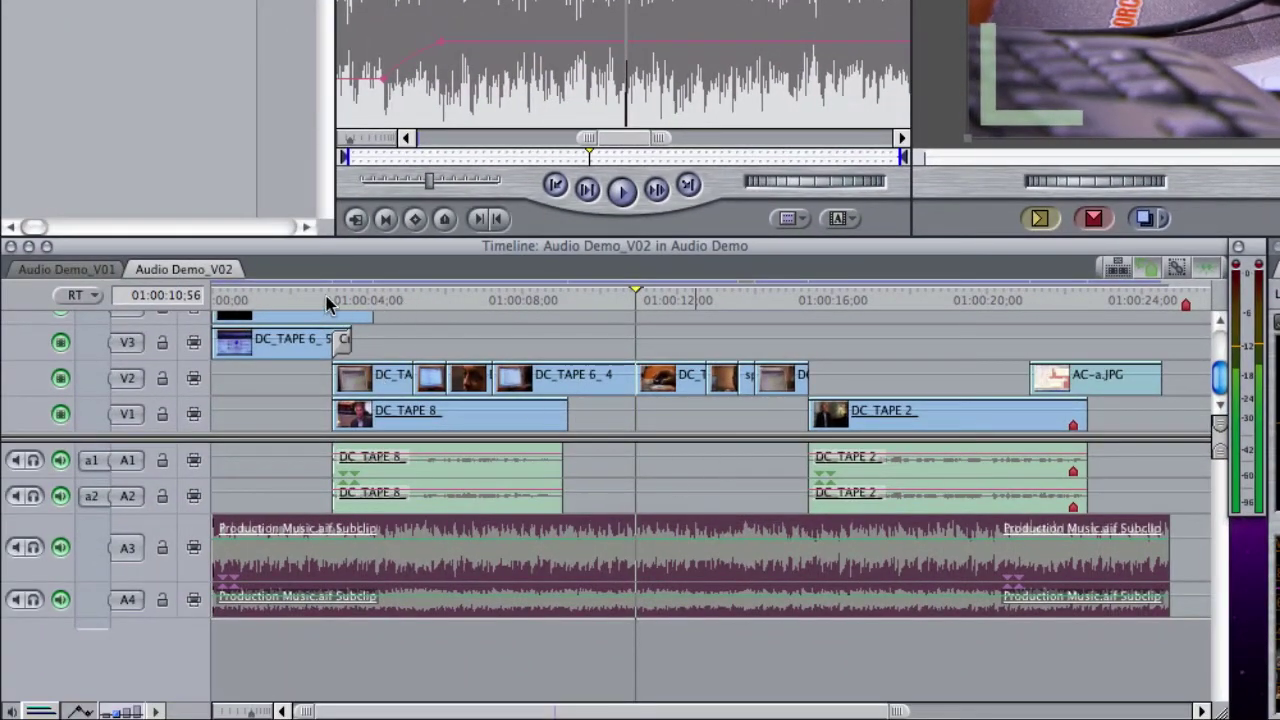
# Lower the music by -9 dB with Gain Adjust and blade it where DC_TAPE 8 begins
pyautogui.click(326, 299)
pyautogui.press('space')
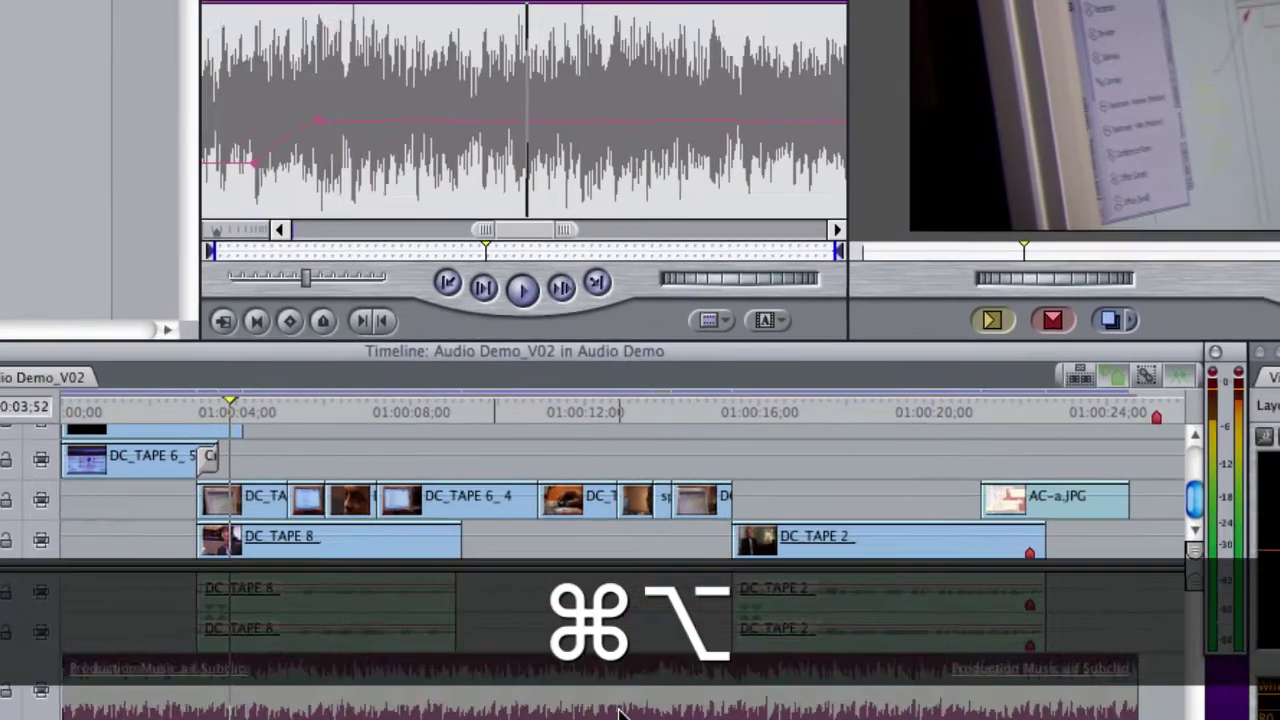
pyautogui.press('super+alt+l')
pyautogui.write('-9')
pyautogui.press('Return')
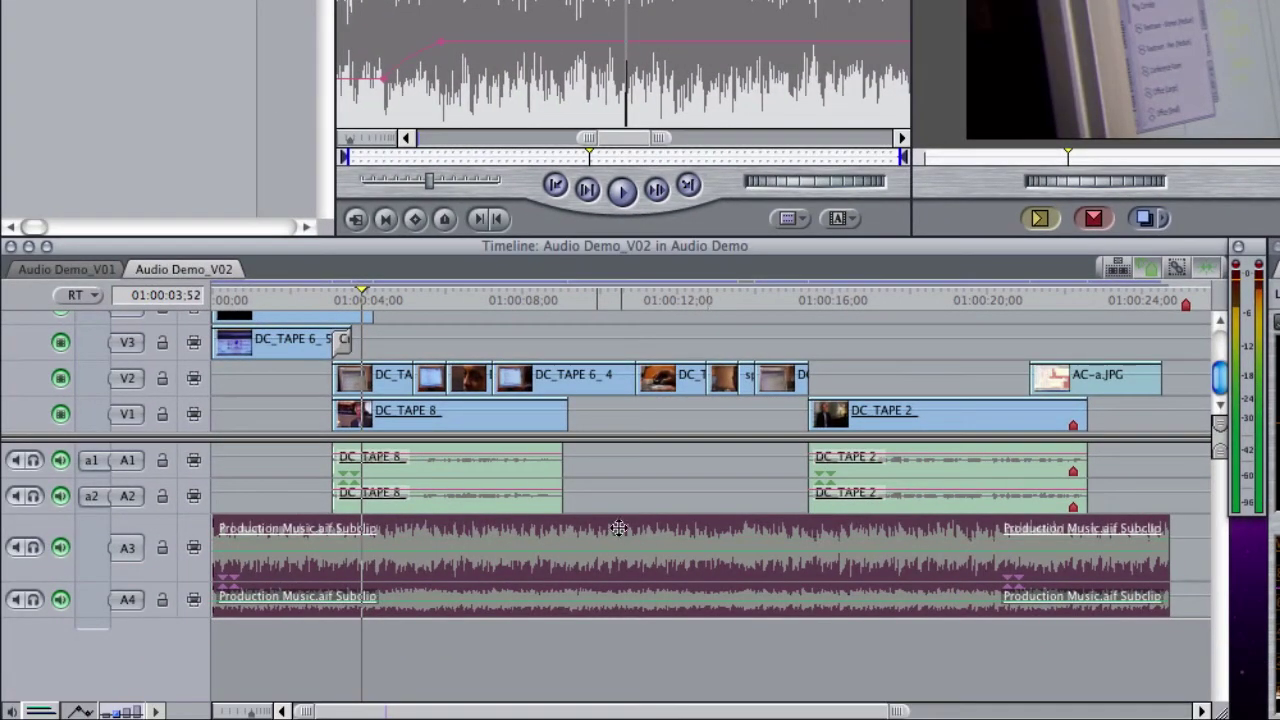
pyautogui.moveTo(368, 303); pyautogui.dragTo(337, 302)
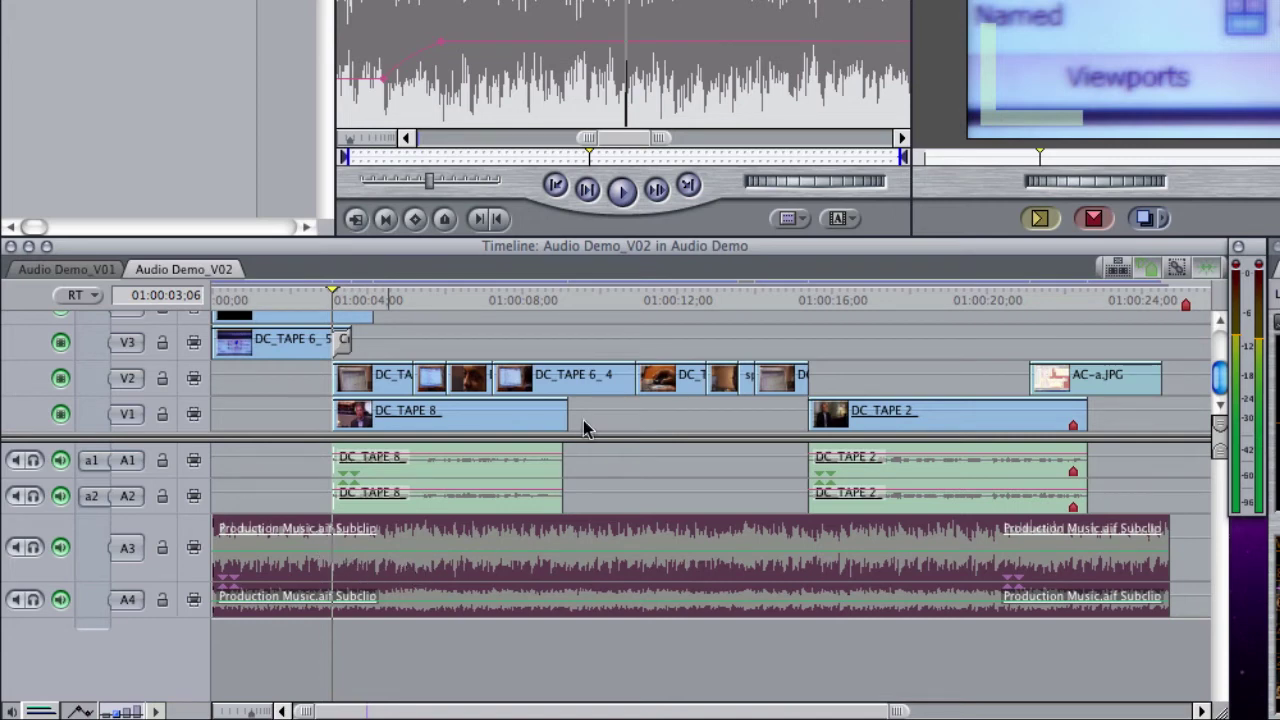
pyautogui.hotkey('ctrl', 'v')
# Blade the music at DC_TAPE 8's end and both edges of DC_TAPE 2, undoing a stray graphic cut
pyautogui.click(557, 300)
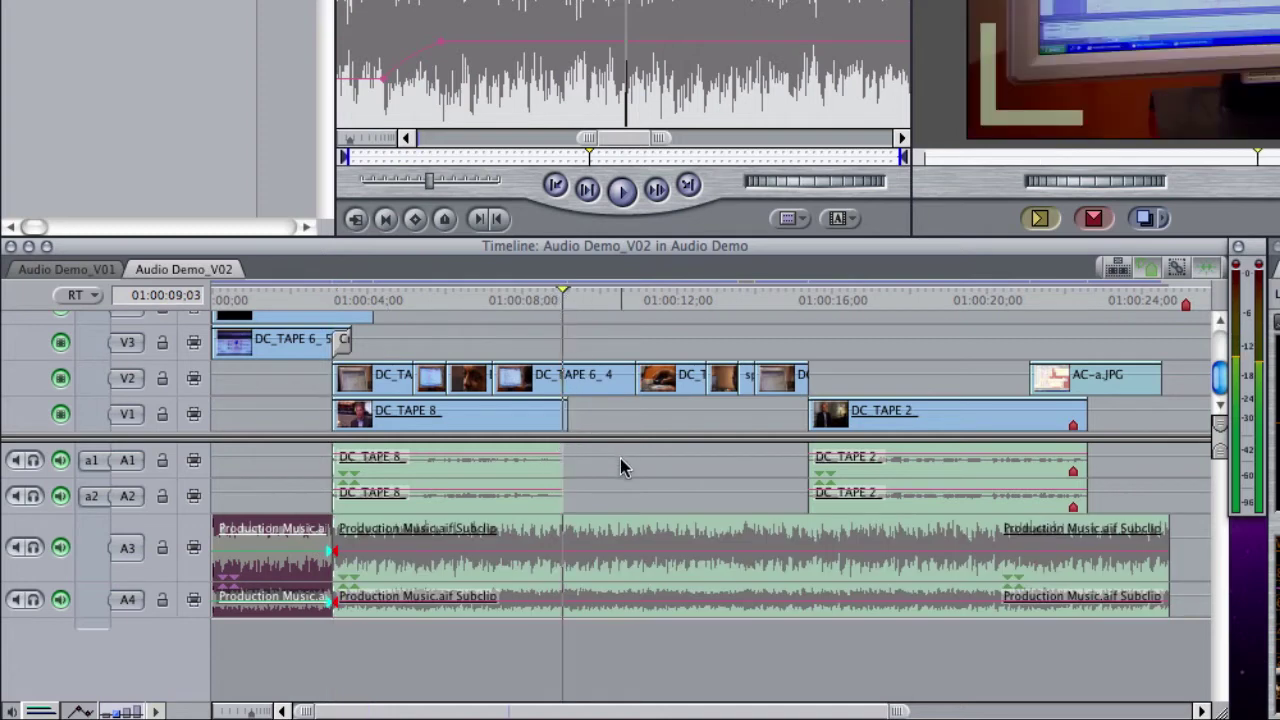
pyautogui.hotkey('ctrl', 'v')
pyautogui.click(795, 300)
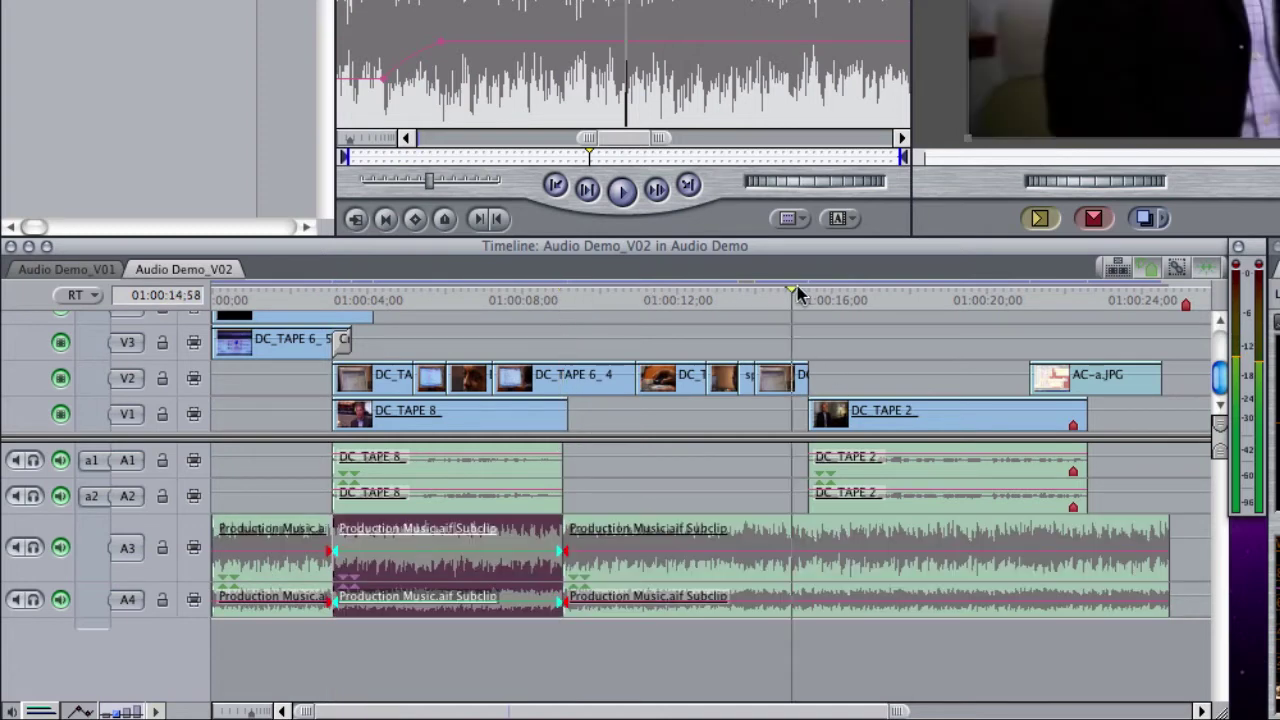
pyautogui.hotkey('ctrl', 'v')
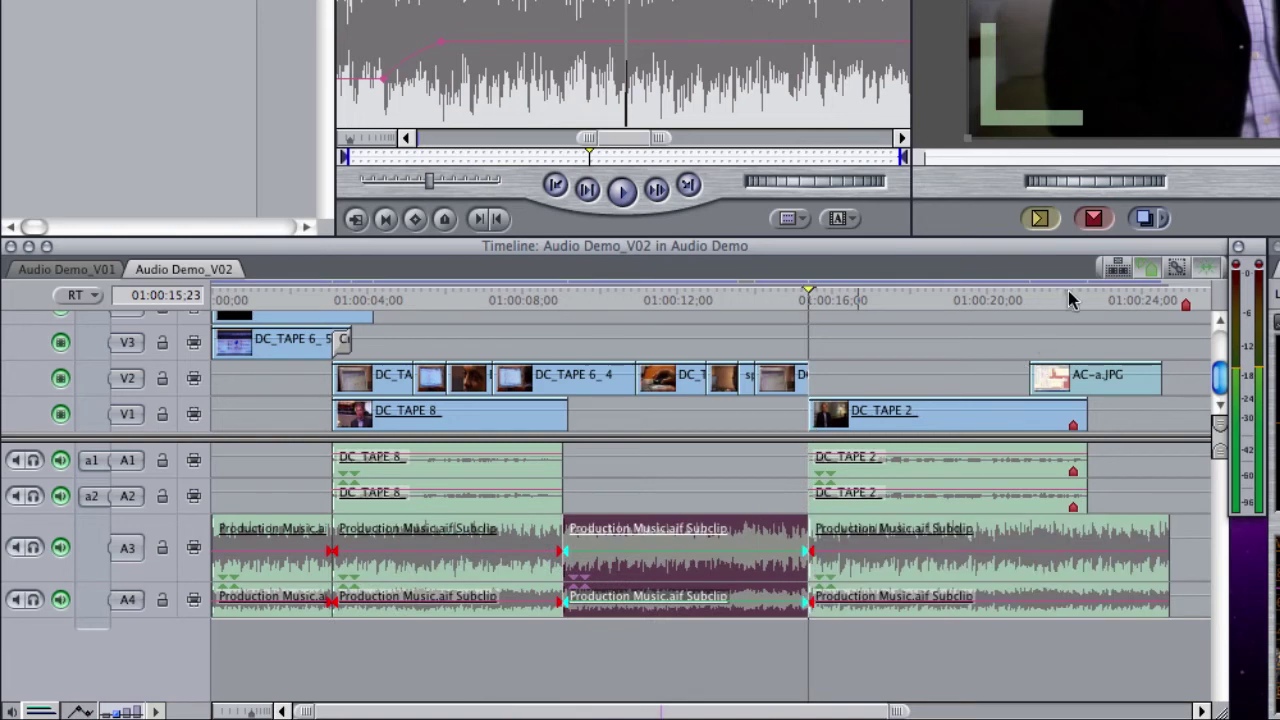
pyautogui.click(1082, 300)
pyautogui.hotkey('ctrl', 'v')
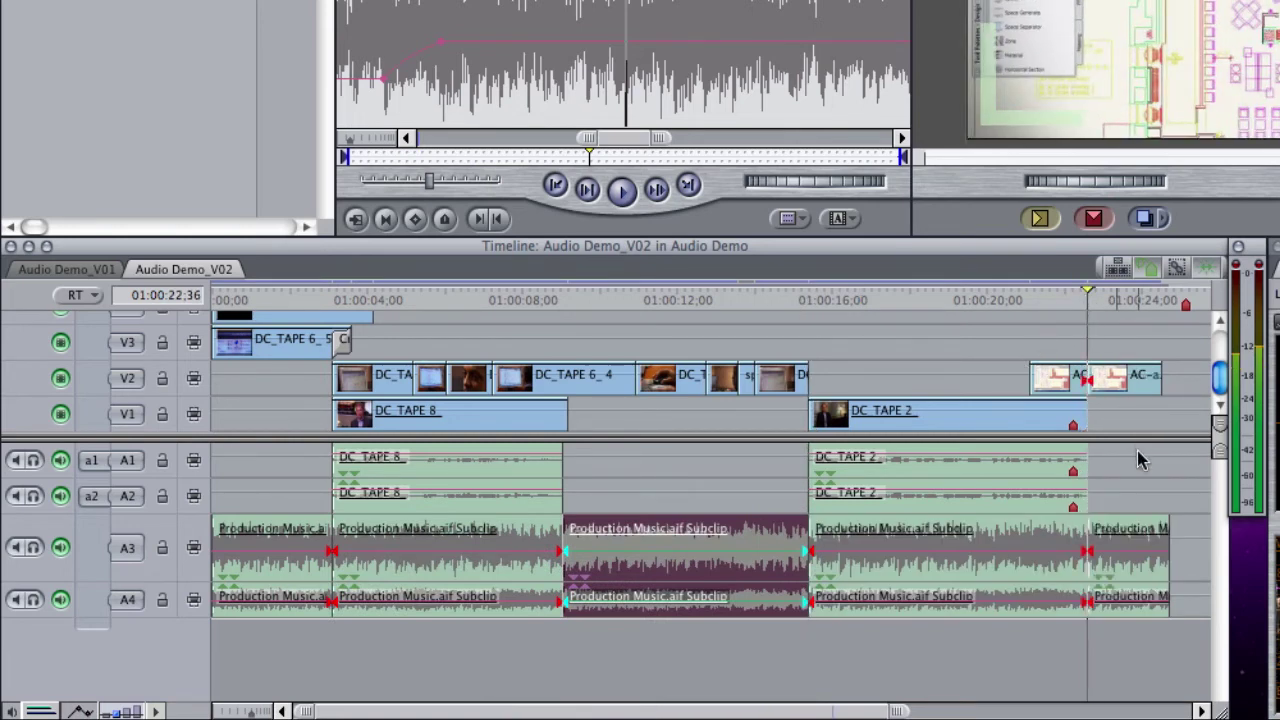
pyautogui.press('super+z')
pyautogui.click(1147, 533)
pyautogui.hotkey('ctrl', 'v')
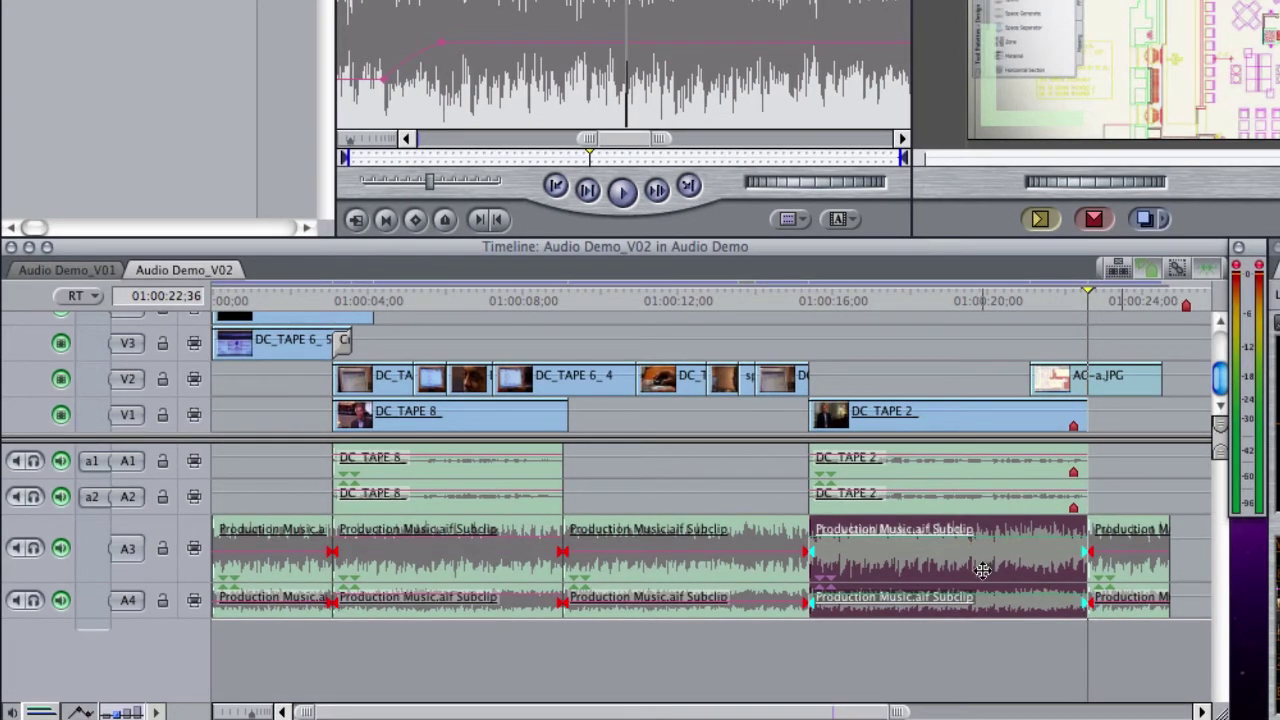
pyautogui.keyDown('super'); pyautogui.click(492, 562); pyautogui.keyUp('super')
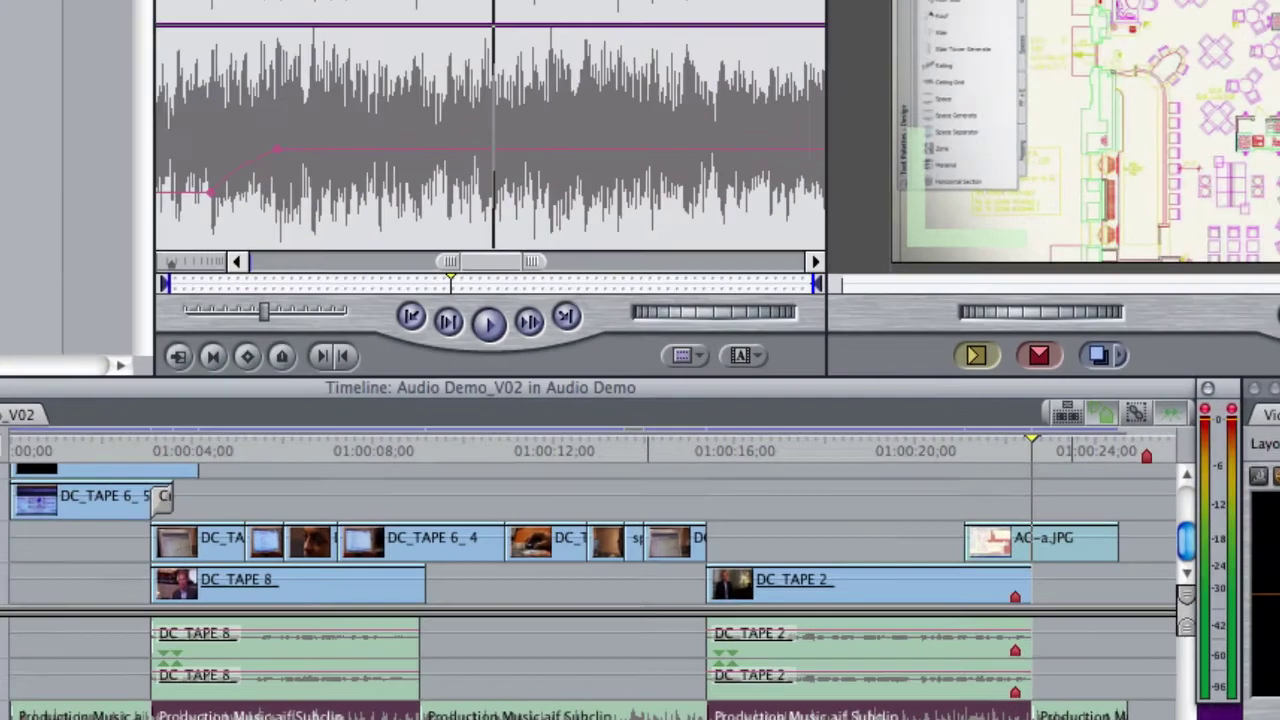
# Lower the selected music under DC_TAPE 8 and DC_TAPE 2 by -15 dB, then play back
pyautogui.press('alt+super+l')
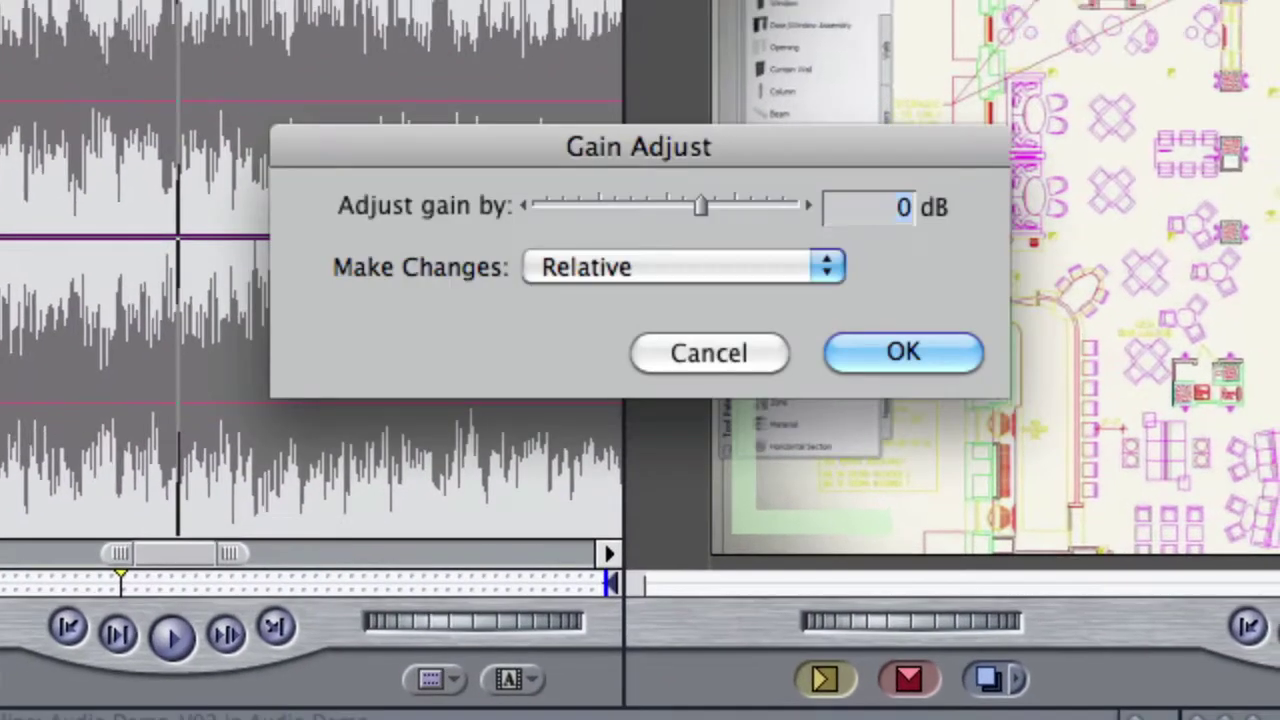
pyautogui.write('-15')
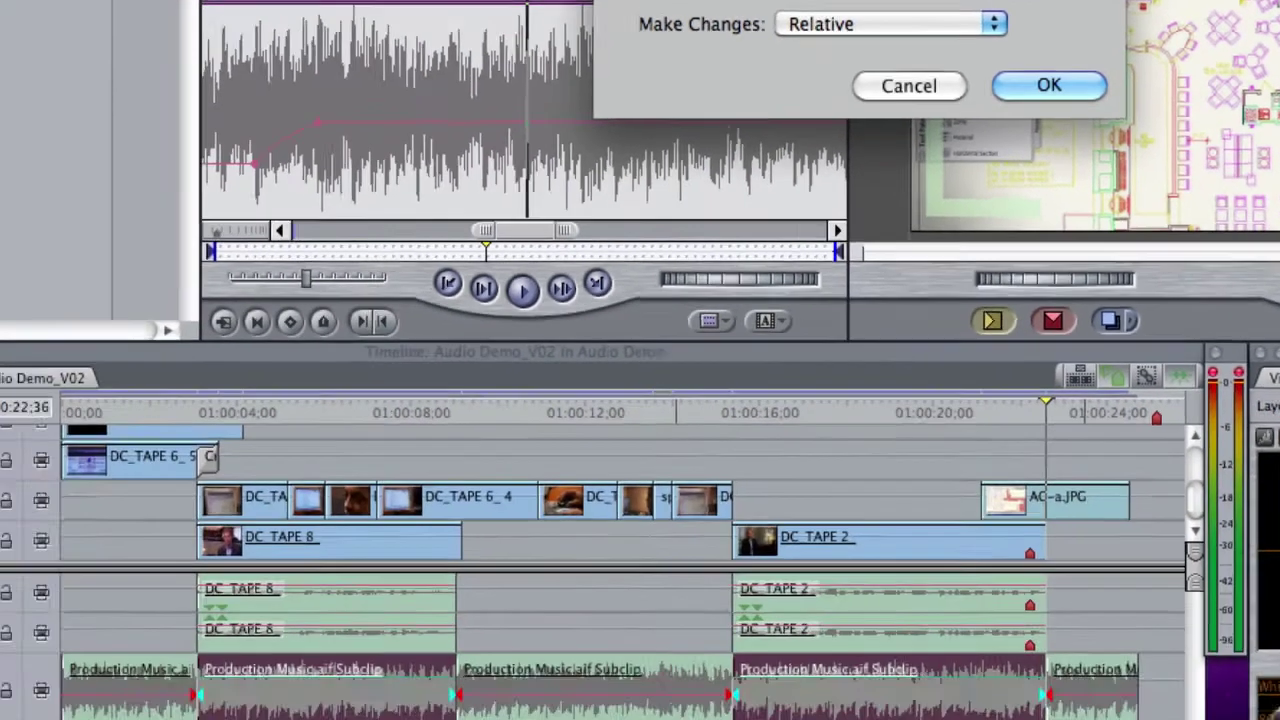
pyautogui.press('Return')
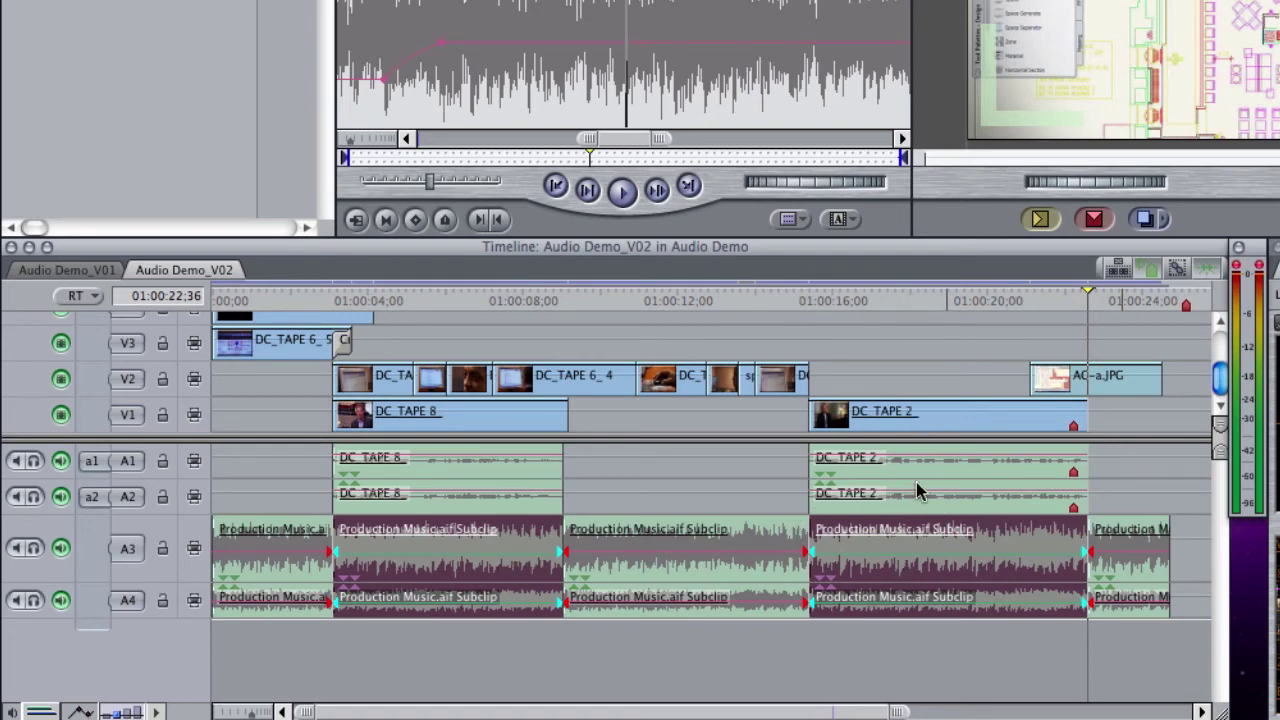
pyautogui.click(280, 302)
pyautogui.press('space')
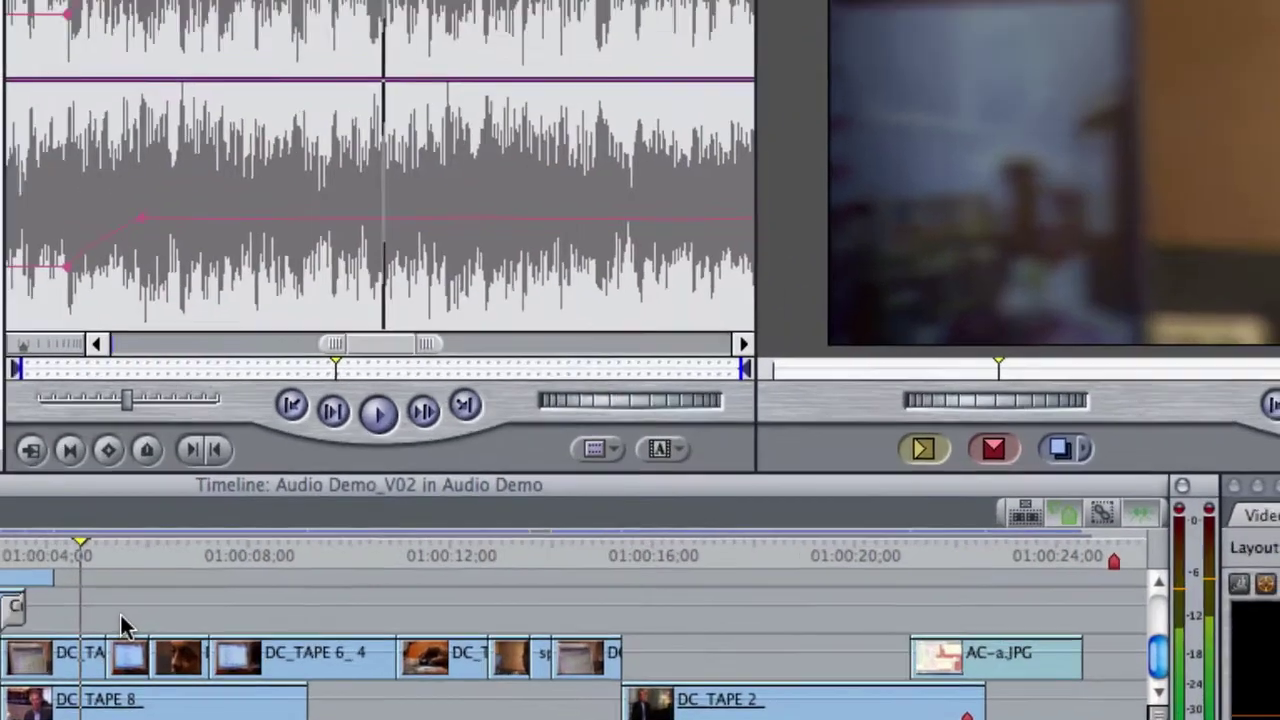
# Lower the same music sections a further -5 dB and replay from just before DC_TAPE 8
pyautogui.press('alt+super+l')
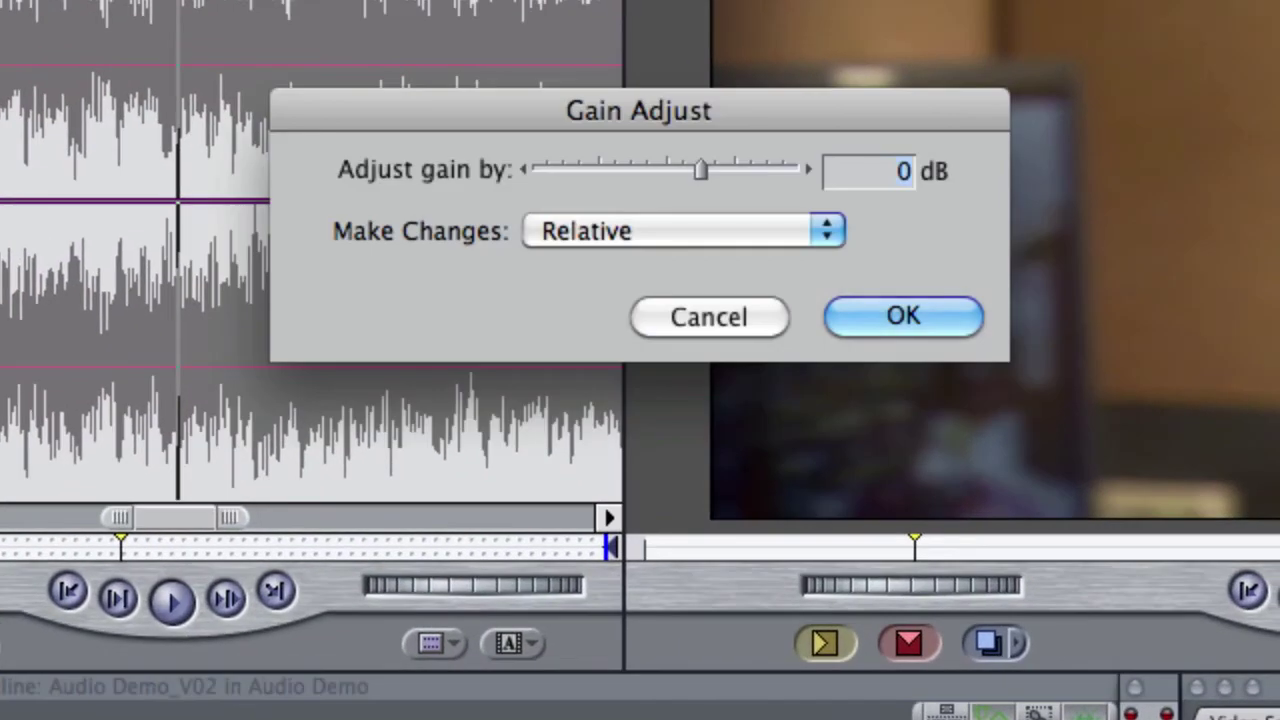
pyautogui.write('-5')
pyautogui.press('Return')
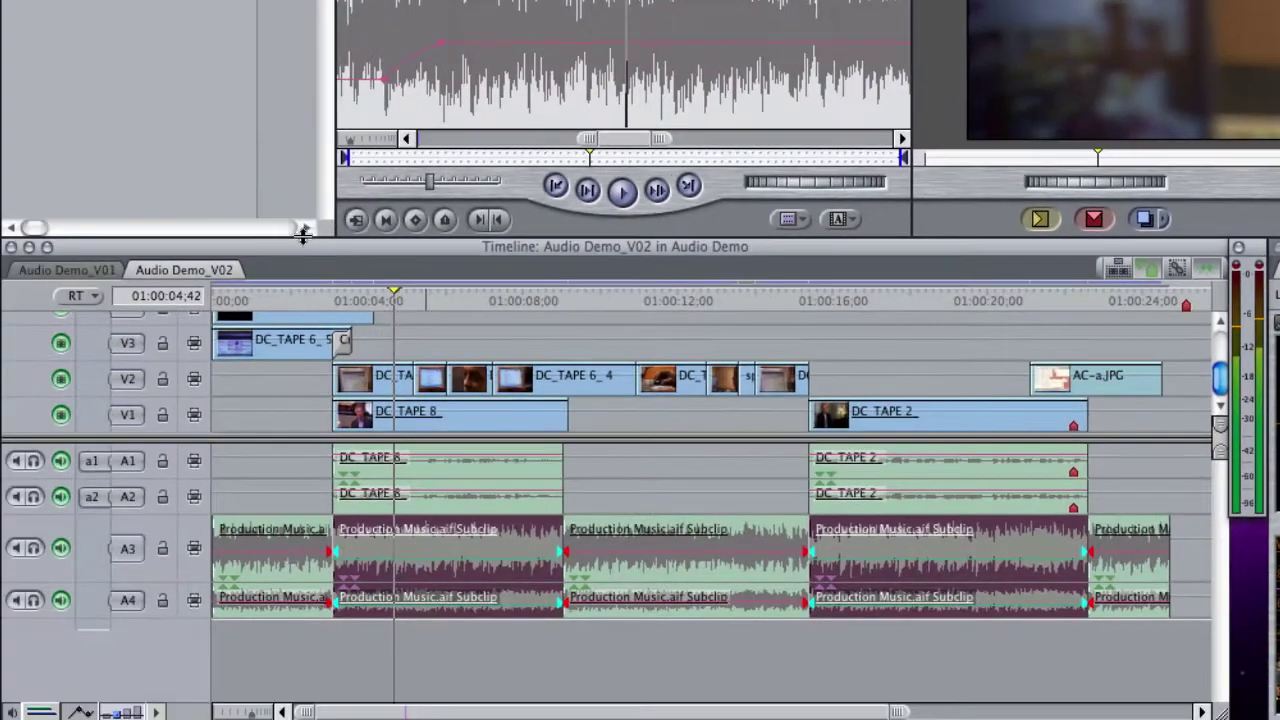
pyautogui.click(278, 306)
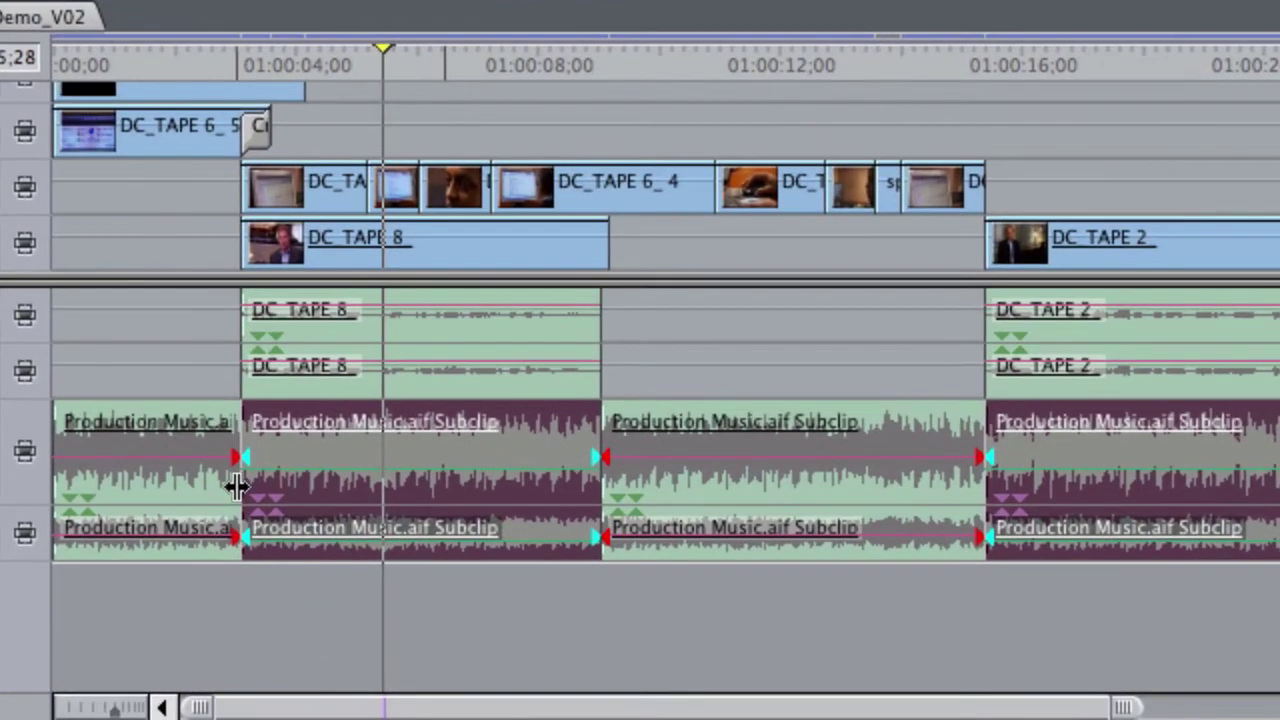
pyautogui.press('super+equal')
pyautogui.press('super+equal')
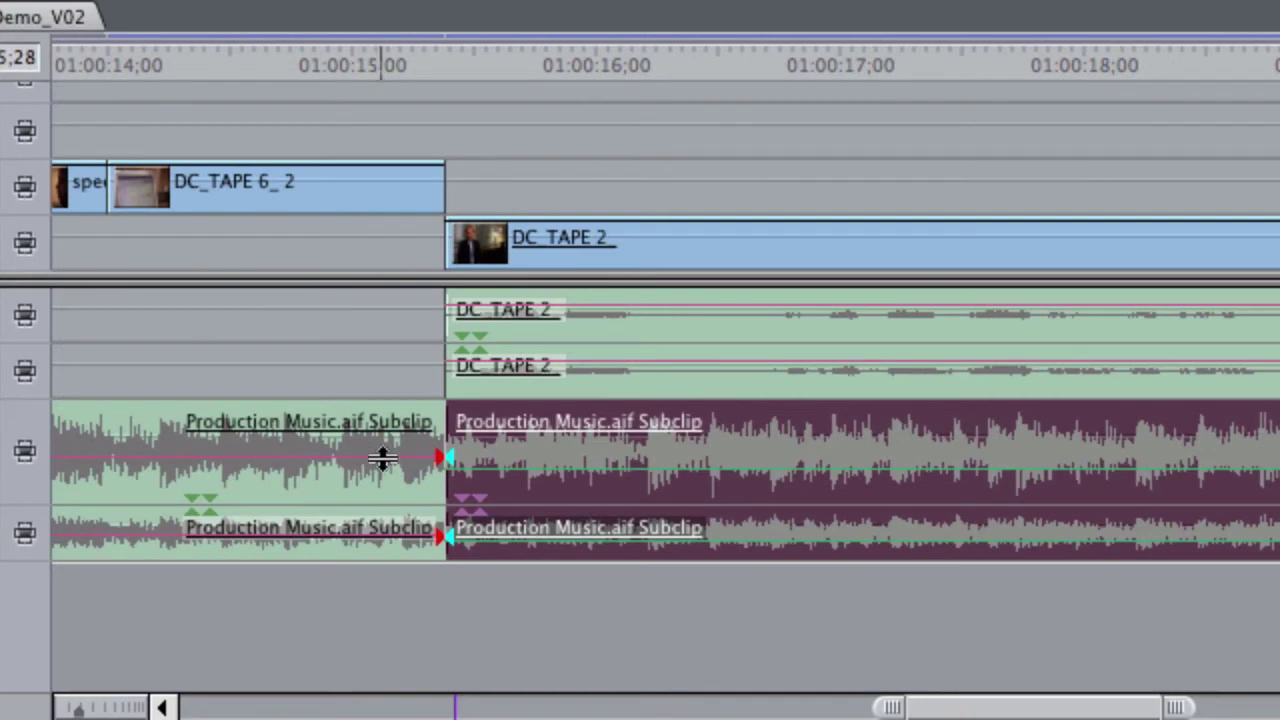
pyautogui.press('Down')
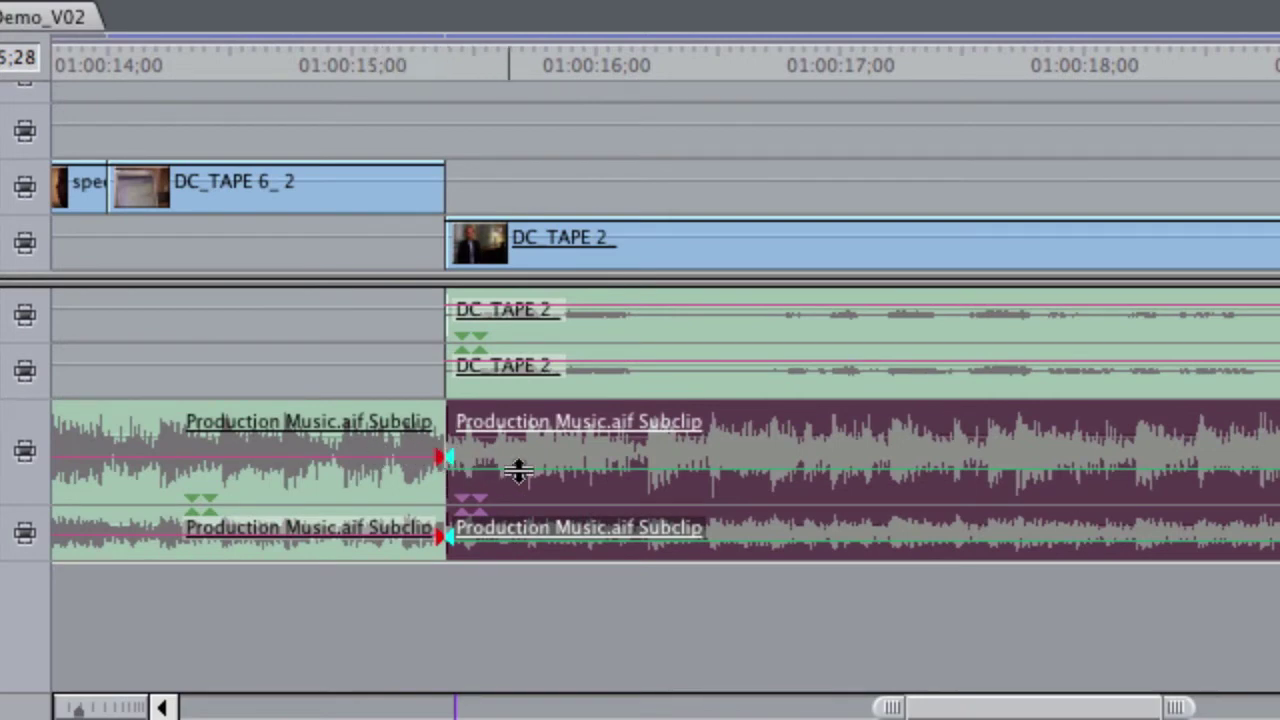
pyautogui.click(720, 468)
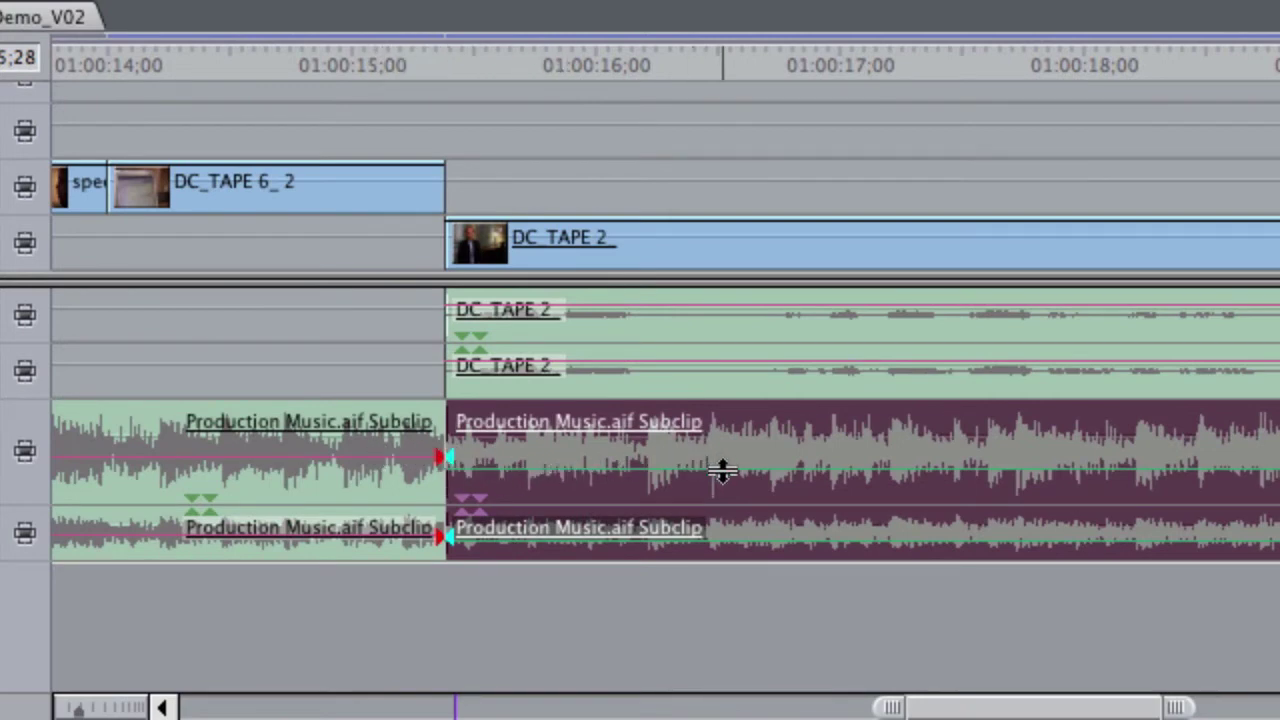
pyautogui.click(437, 472)
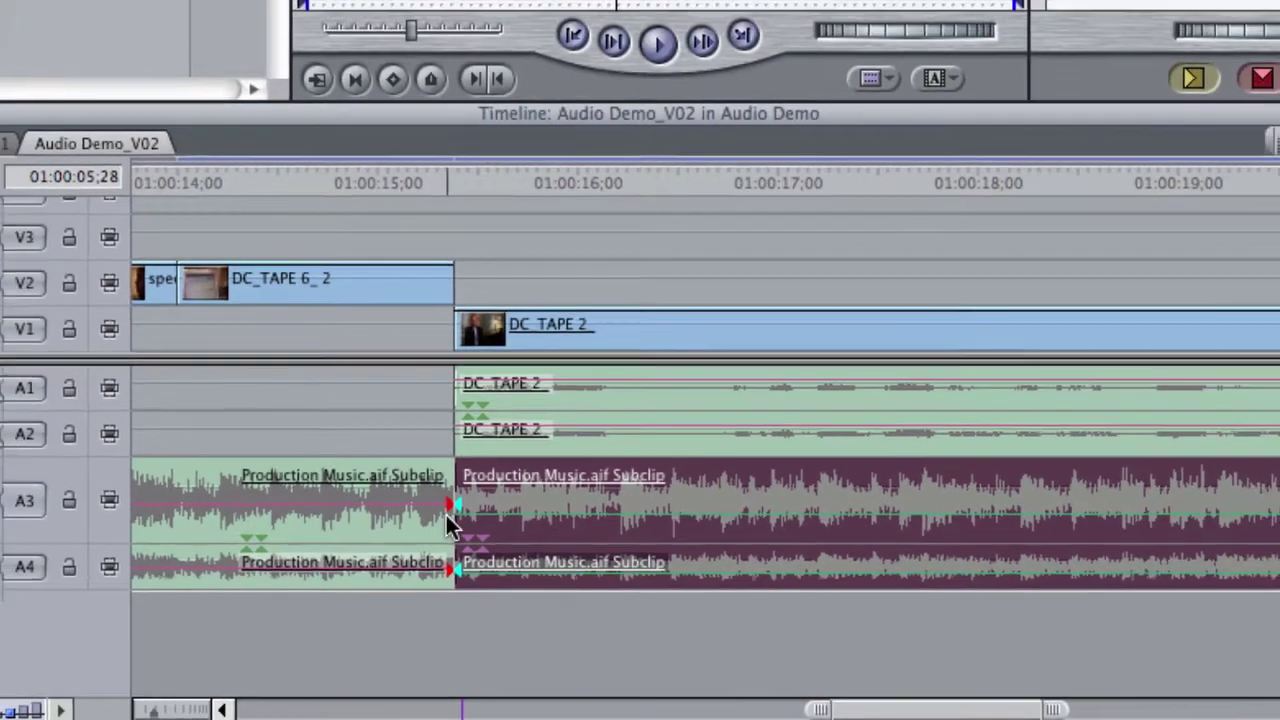
pyautogui.press('super+minus')
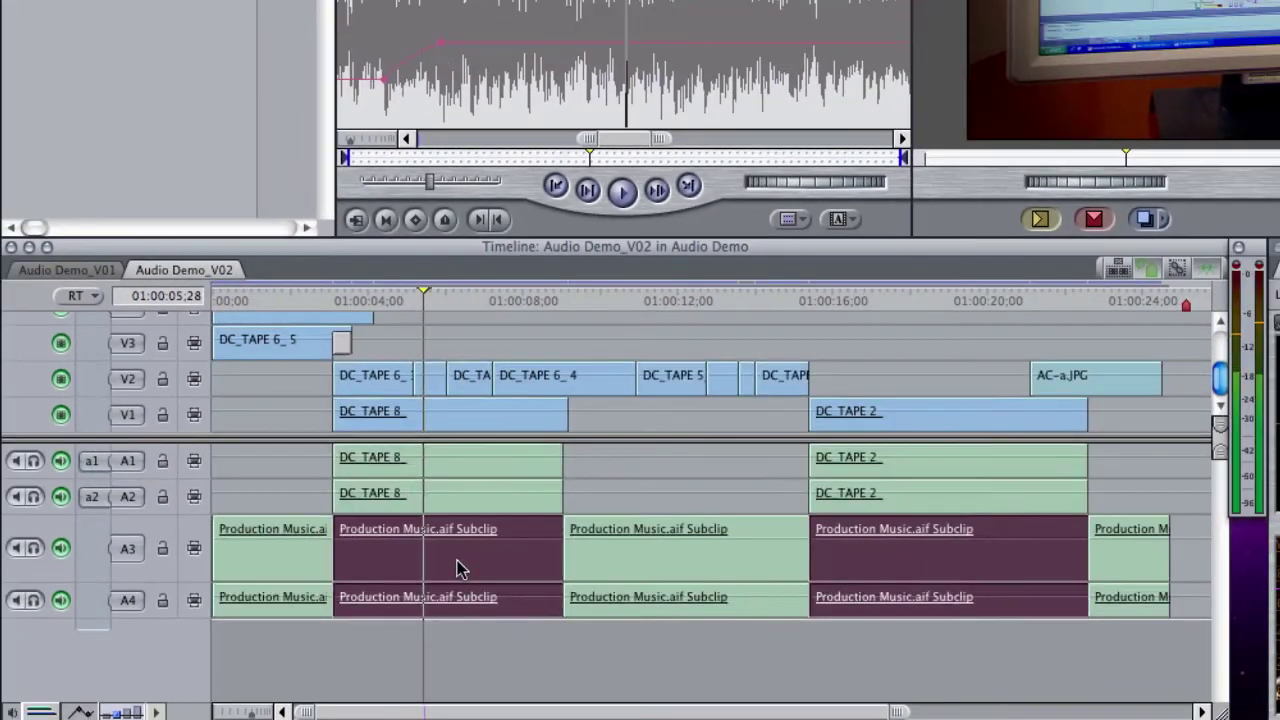
pyautogui.rightClick(332, 553)
pyautogui.click(374, 569)
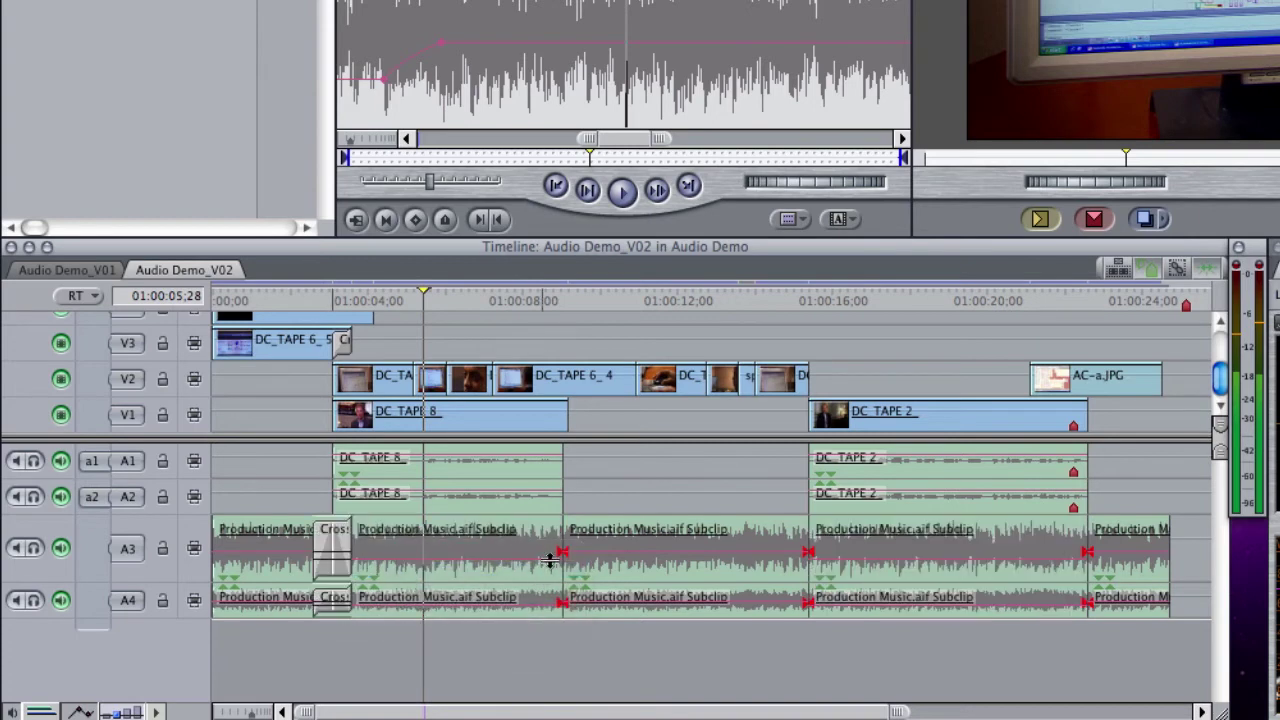
pyautogui.rightClick(556, 552)
pyautogui.click(600, 570)
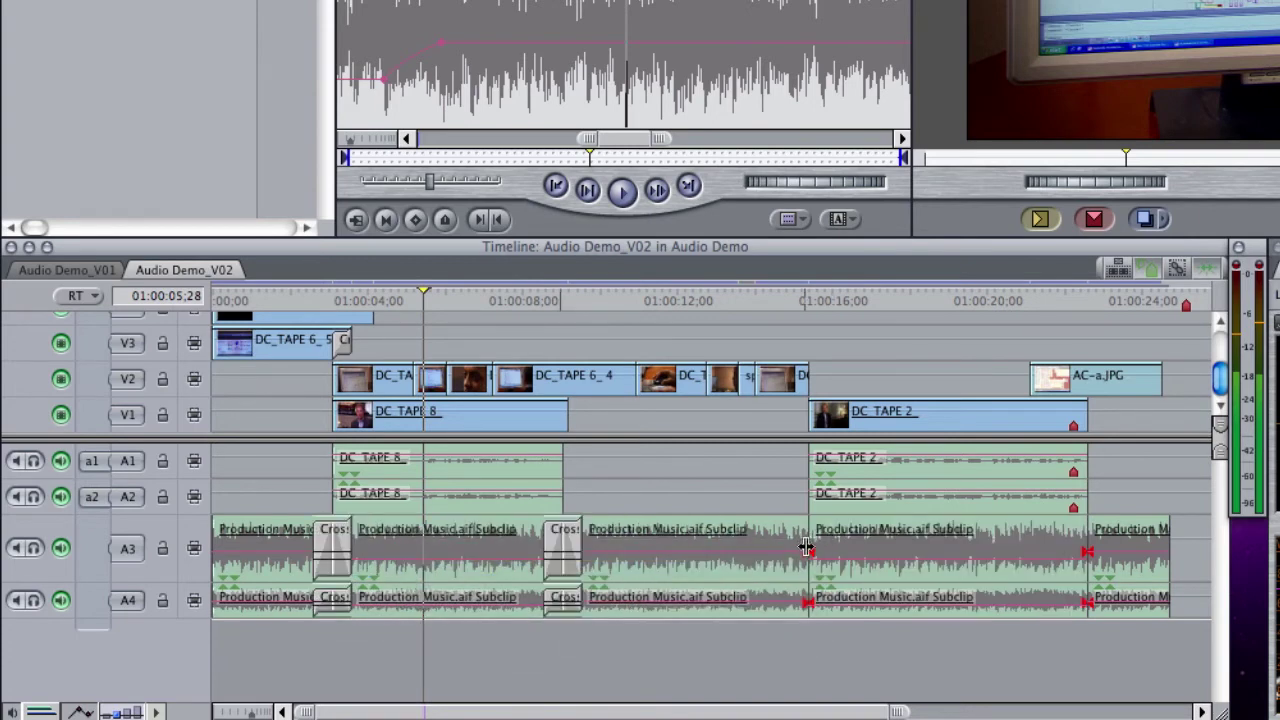
pyautogui.rightClick(806, 548)
pyautogui.click(850, 565)
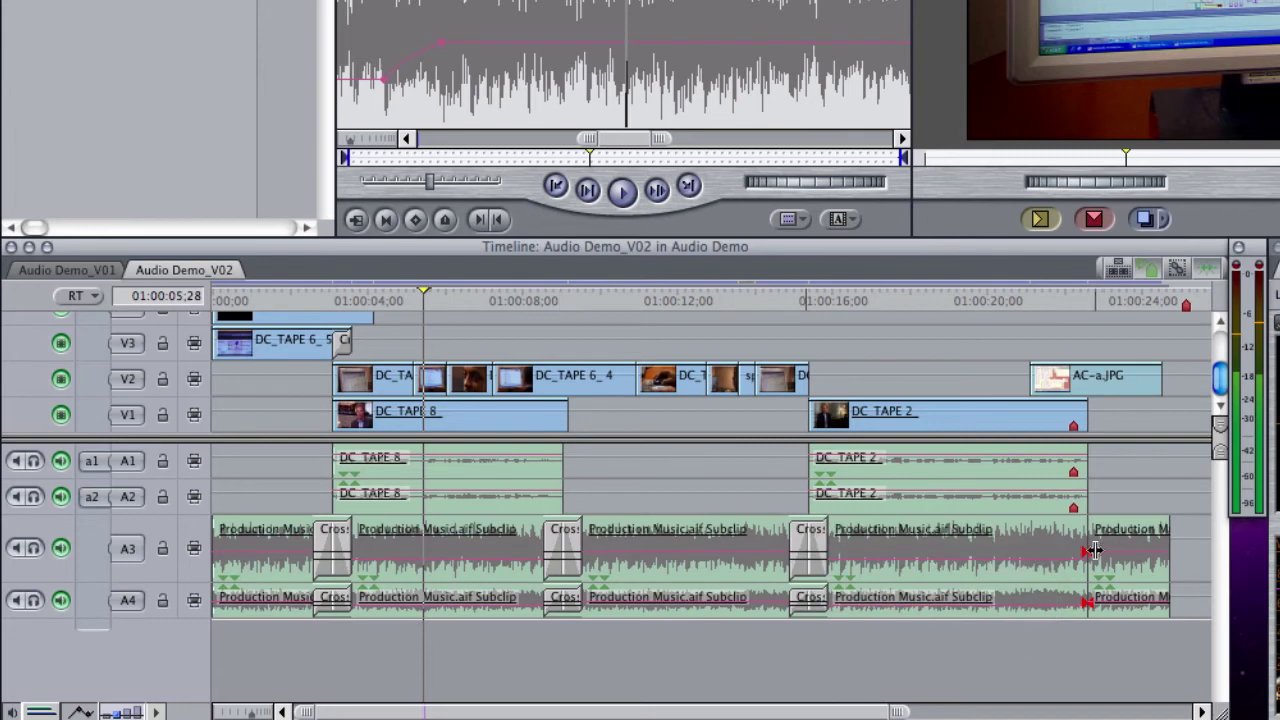
pyautogui.rightClick(1094, 550)
pyautogui.click(1110, 561)
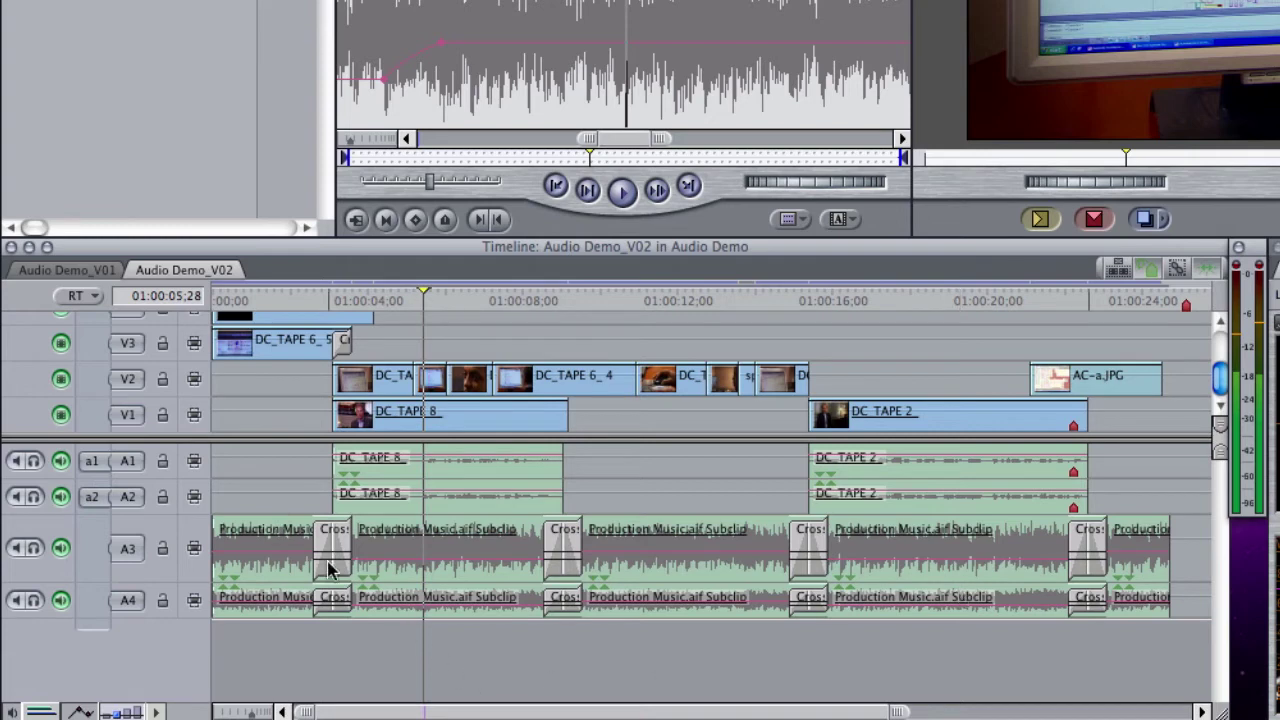
pyautogui.click(276, 297)
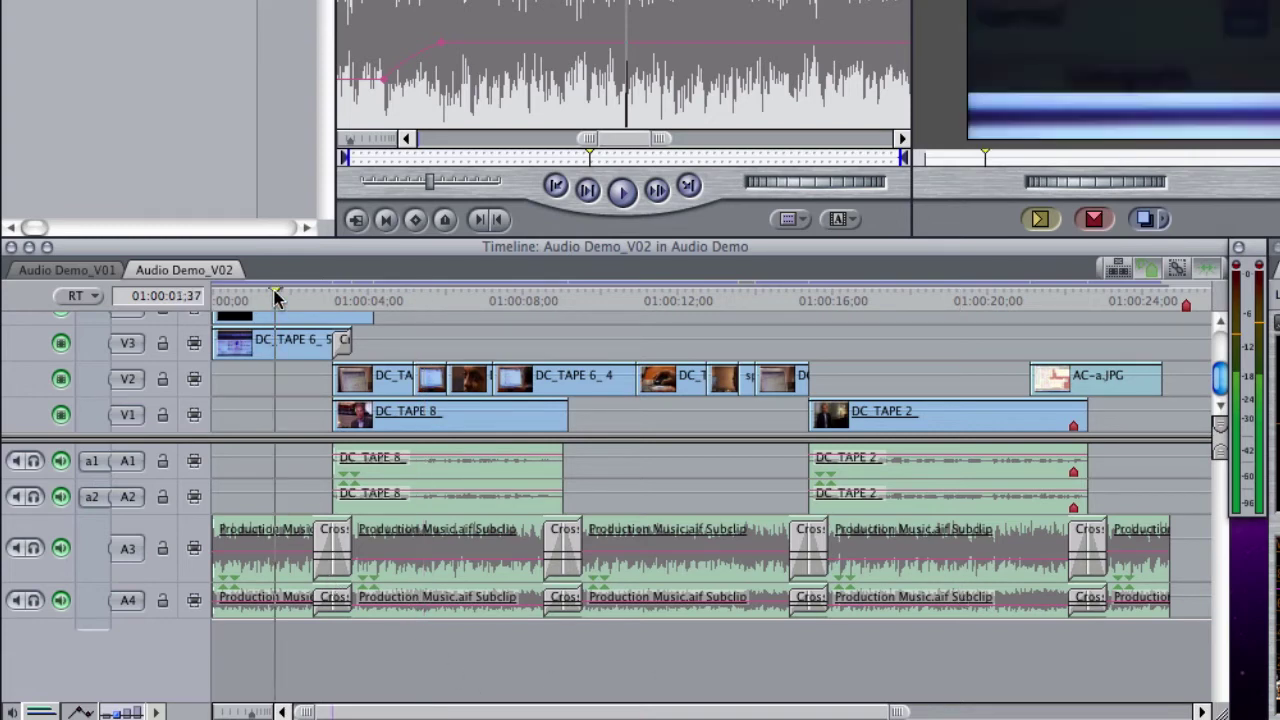
pyautogui.click(425, 302)
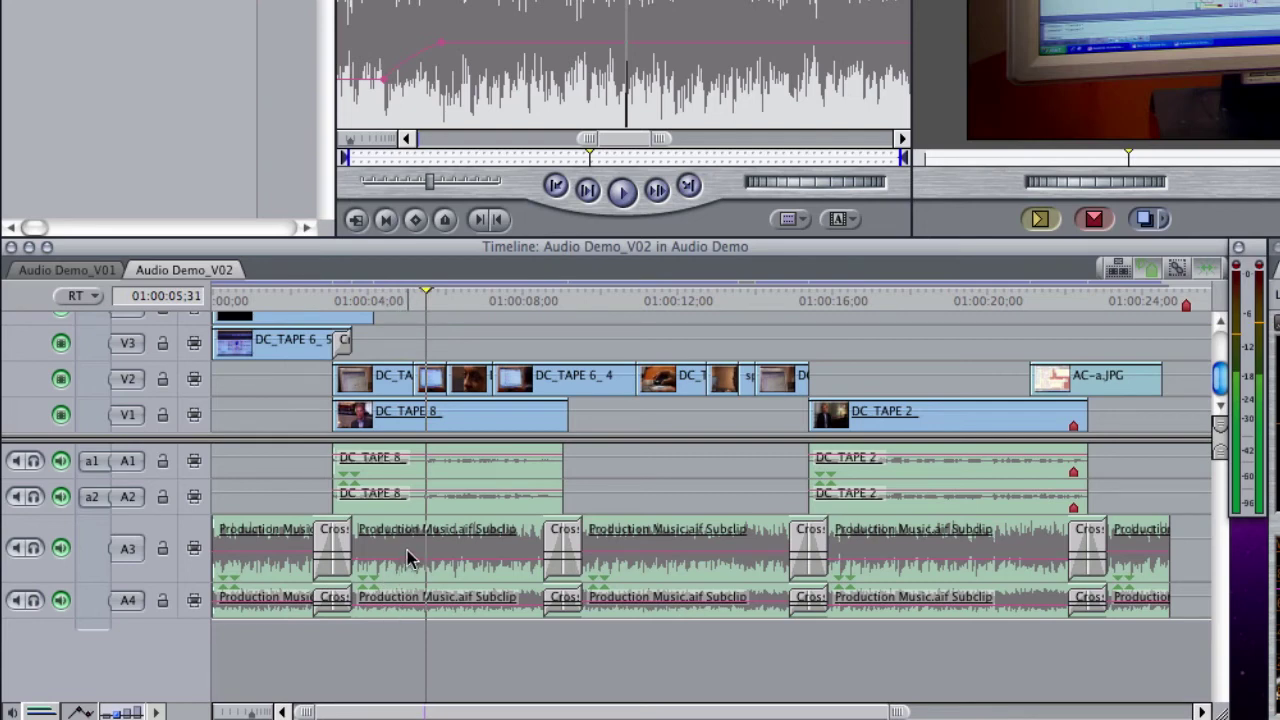
pyautogui.click(304, 300)
pyautogui.press('space')
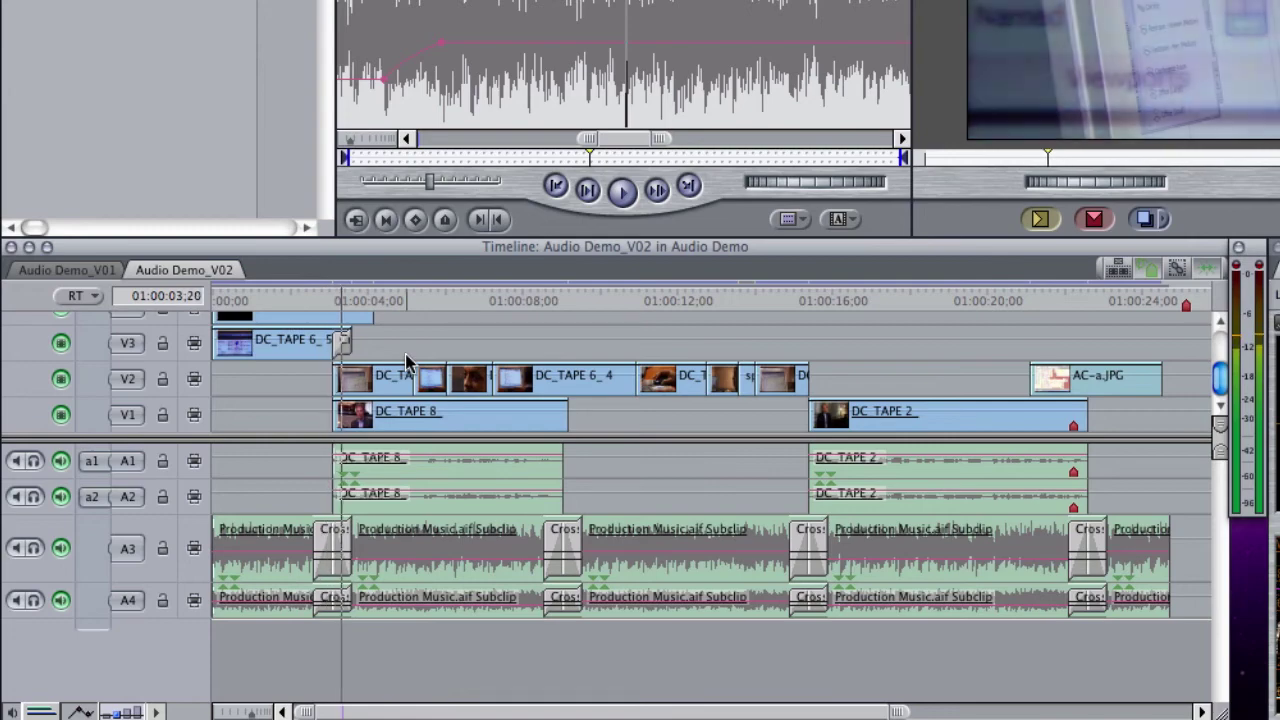
pyautogui.press('space')
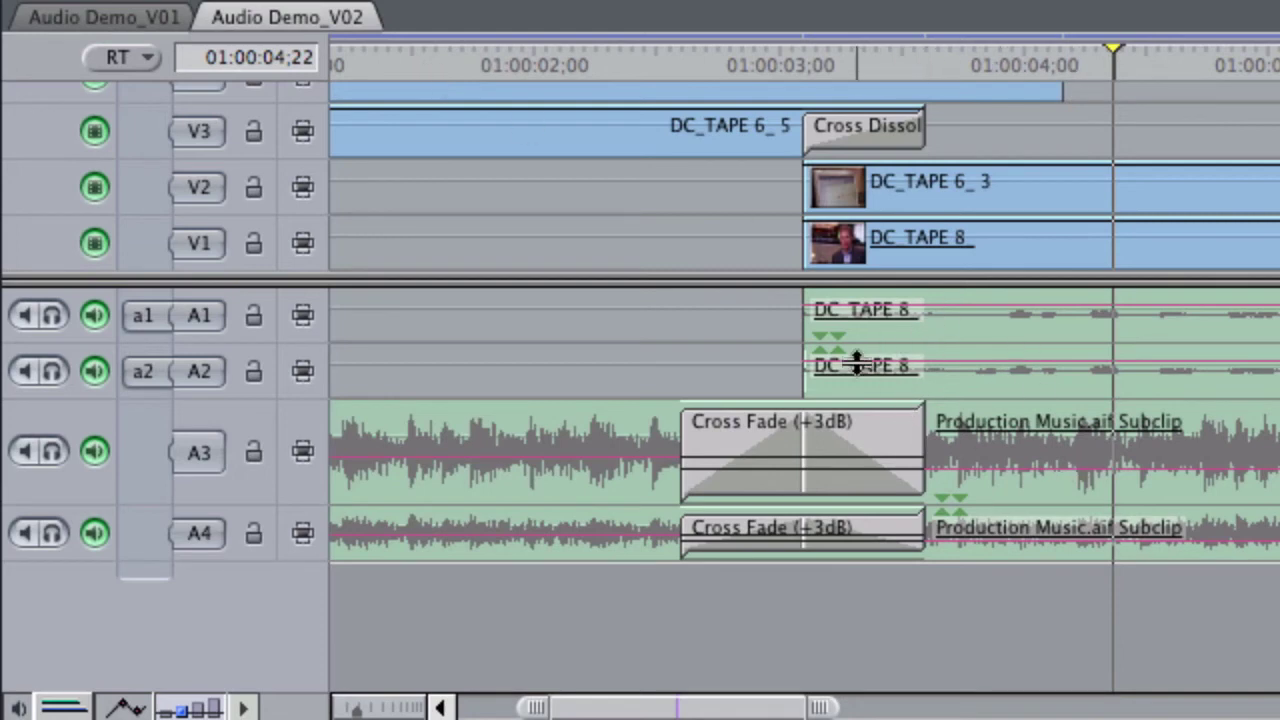
# Replay the first music cut, then roll that A3/A4 edit 12 frames earlier
pyautogui.click(366, 50)
pyautogui.press('space')
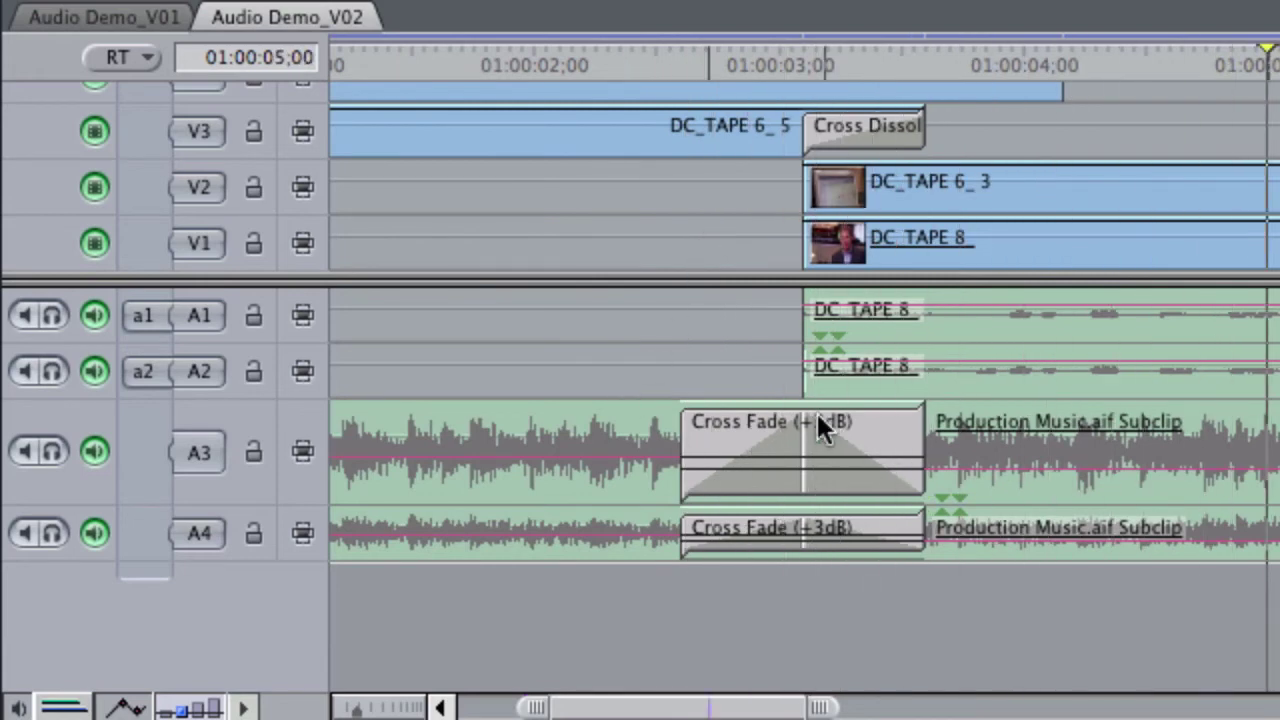
pyautogui.moveTo(797, 450); pyautogui.dragTo(749, 450)
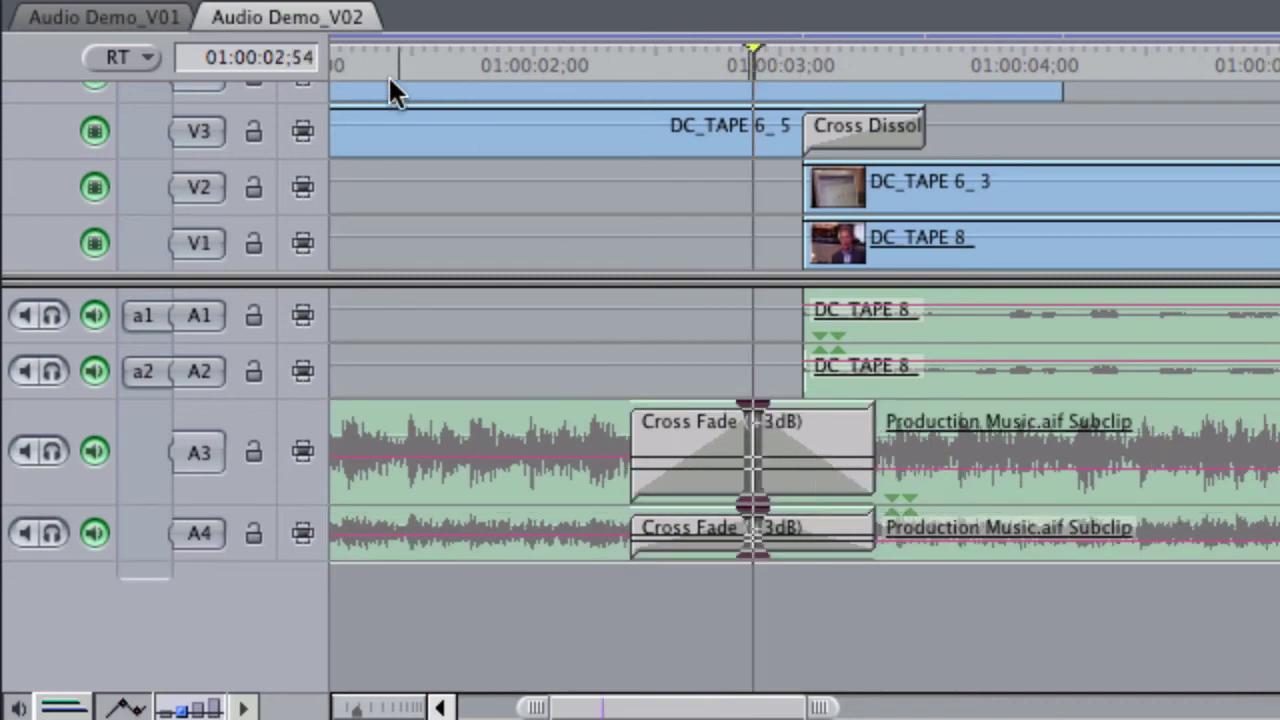
# Play back the adjusted music transition and zoom out to see the whole sequence
pyautogui.click(358, 60)
pyautogui.press('space')
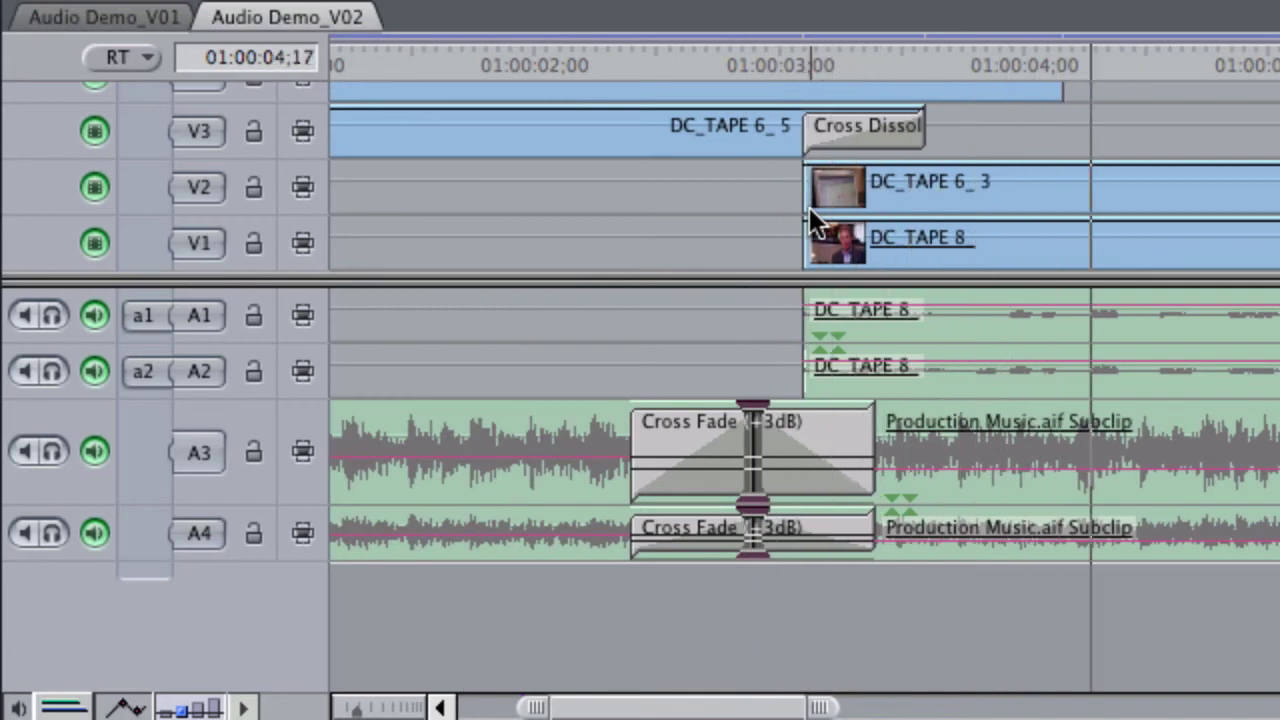
pyautogui.press('super+minus')
pyautogui.press('super+minus')
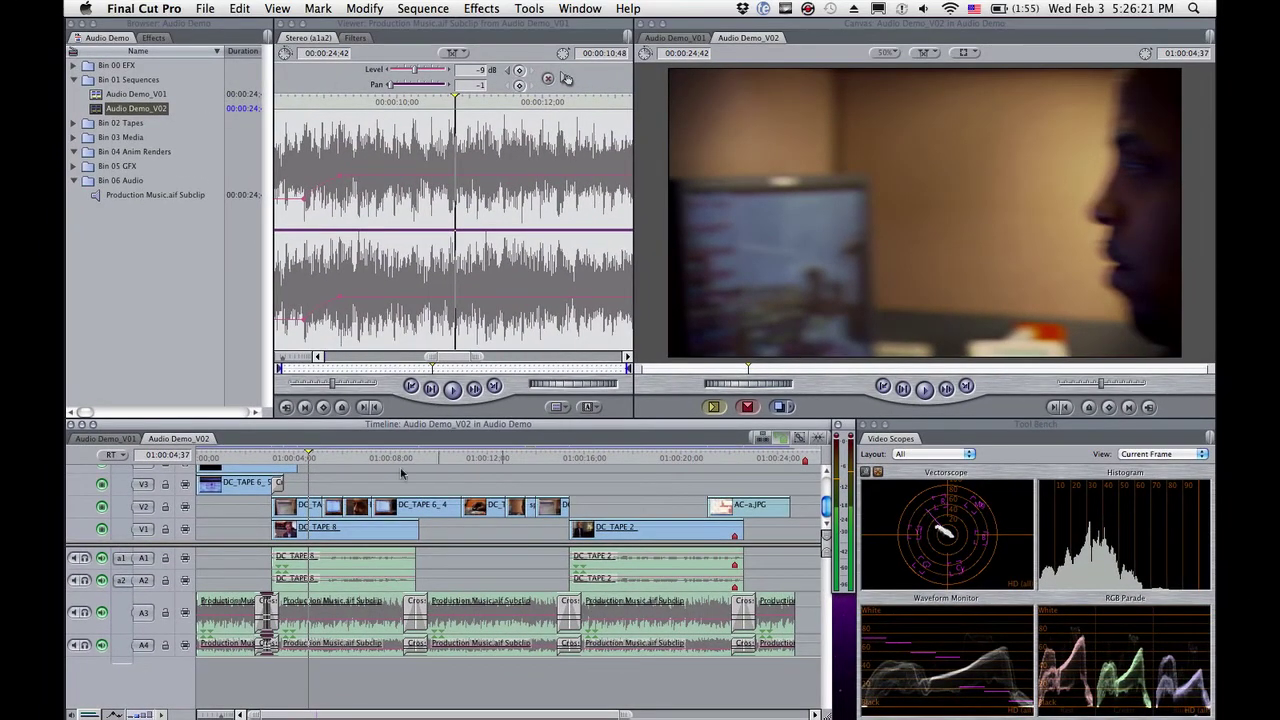
# Lock music tracks A3 and A4, then delete the V2 clip near 01:00:11
pyautogui.moveTo(313, 457); pyautogui.dragTo(475, 457)
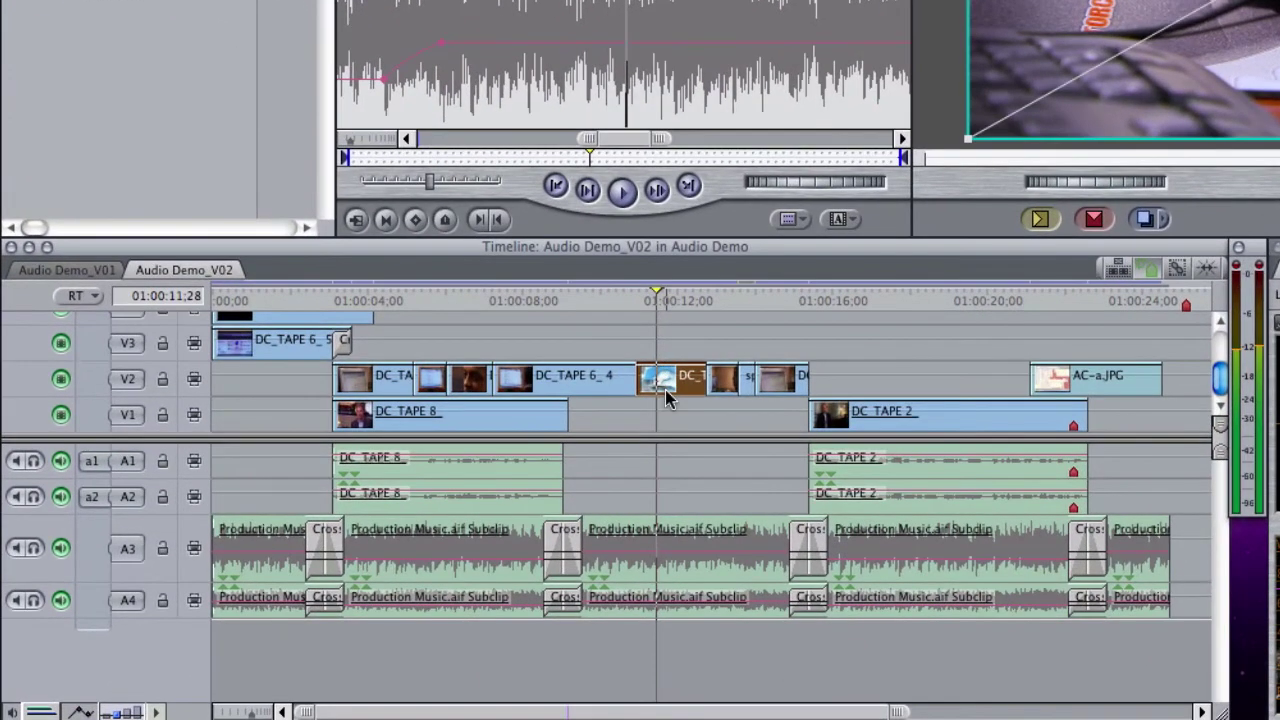
pyautogui.click(161, 549)
pyautogui.click(162, 600)
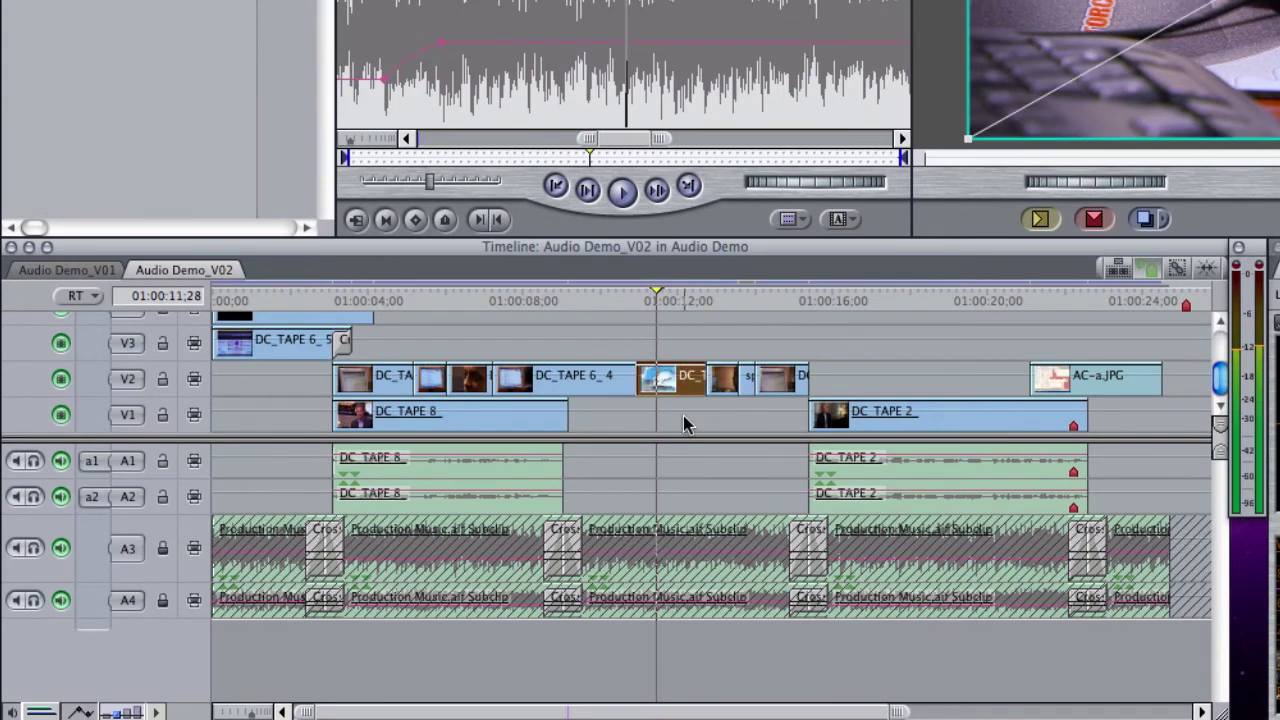
pyautogui.press('Delete')
# Move DC_TAPE 2 and all later clips 1;17 earlier, play through, then unlock A3/A4
pyautogui.moveTo(722, 322); pyautogui.dragTo(1107, 497)
pyautogui.moveTo(898, 412); pyautogui.dragTo(825, 416)
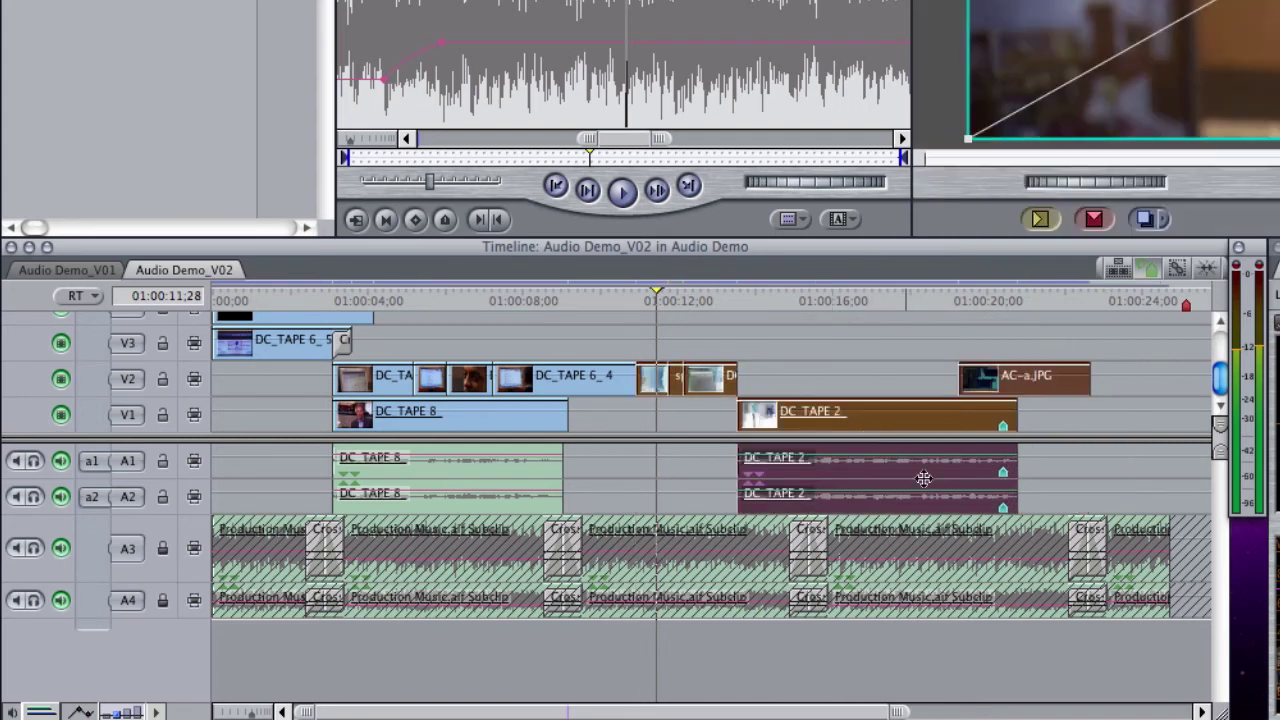
pyautogui.click(499, 293)
pyautogui.press('space')
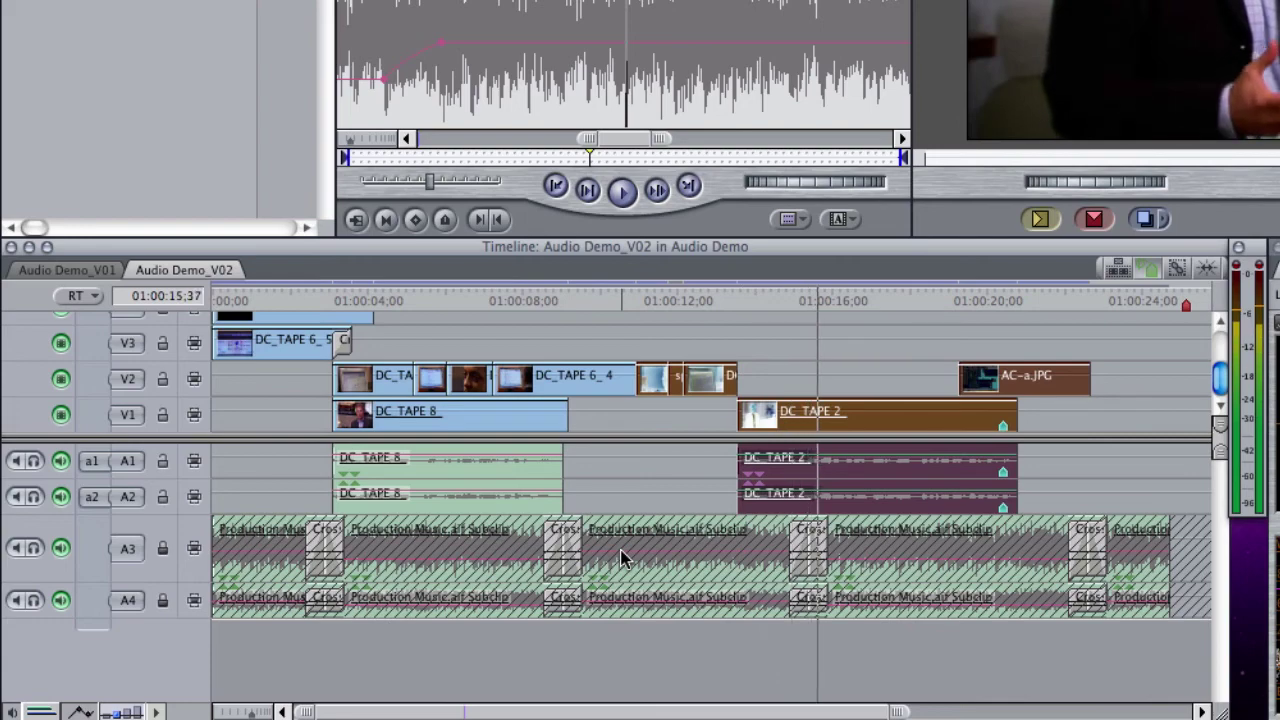
pyautogui.press('space')
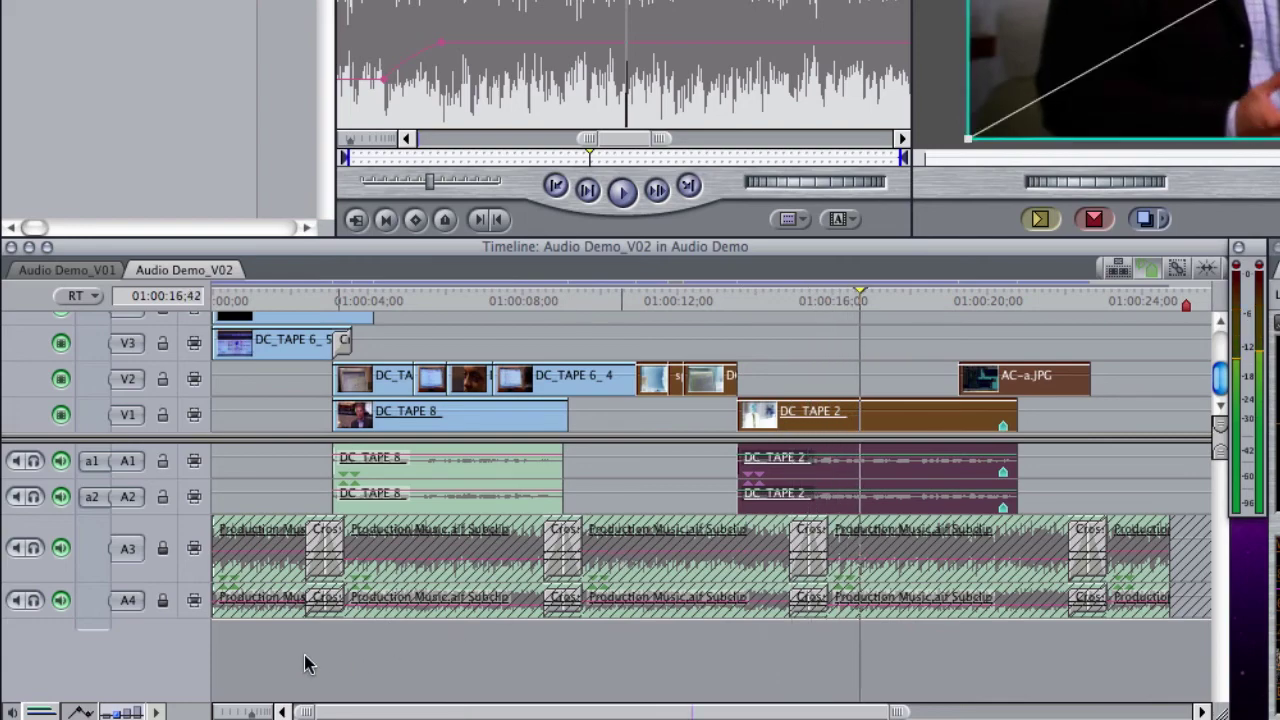
pyautogui.click(162, 550)
pyautogui.click(164, 601)
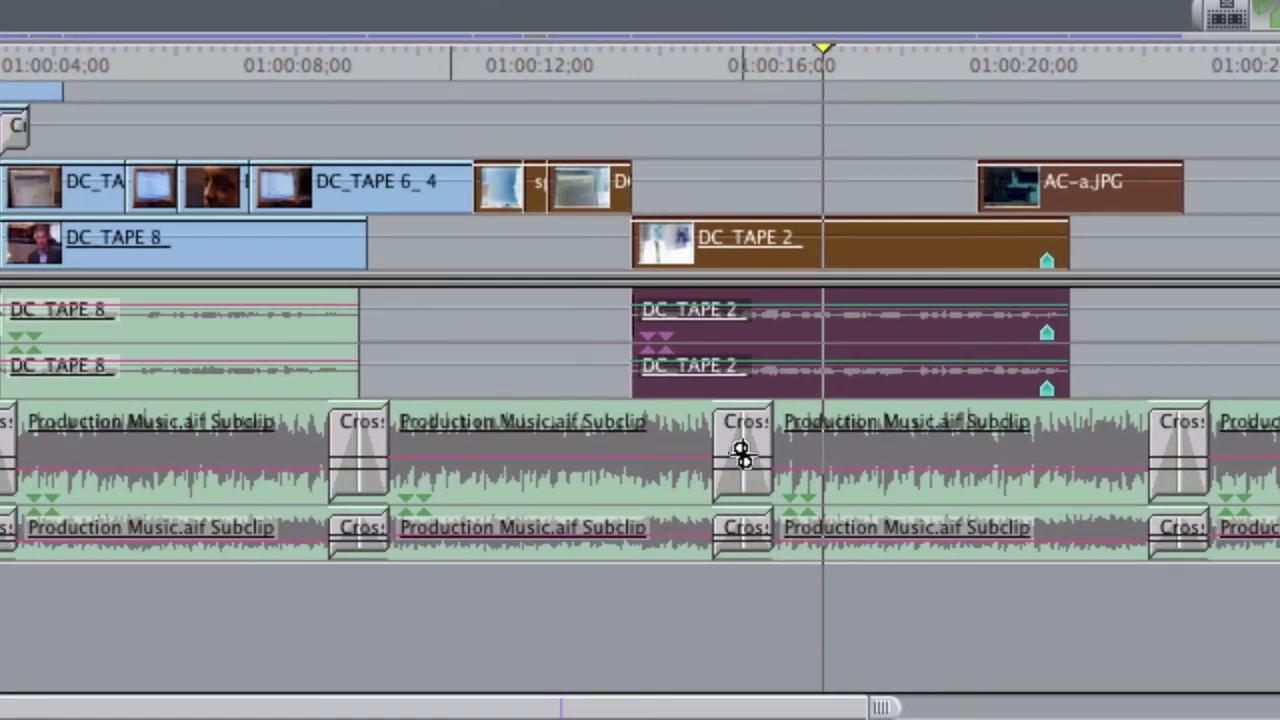
# Roll both A3/A4 music edits left onto DC_TAPE 2's new start and end
pyautogui.moveTo(741, 453); pyautogui.dragTo(628, 452)
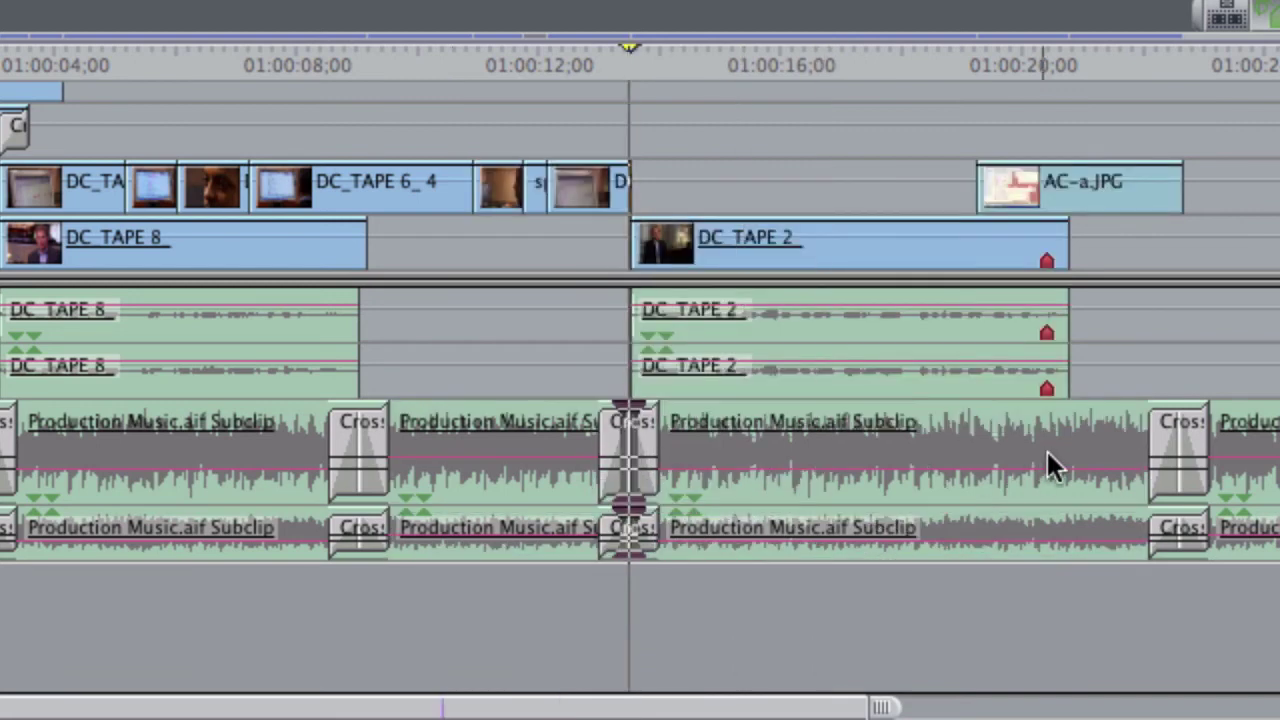
pyautogui.moveTo(1172, 438); pyautogui.dragTo(1077, 438)
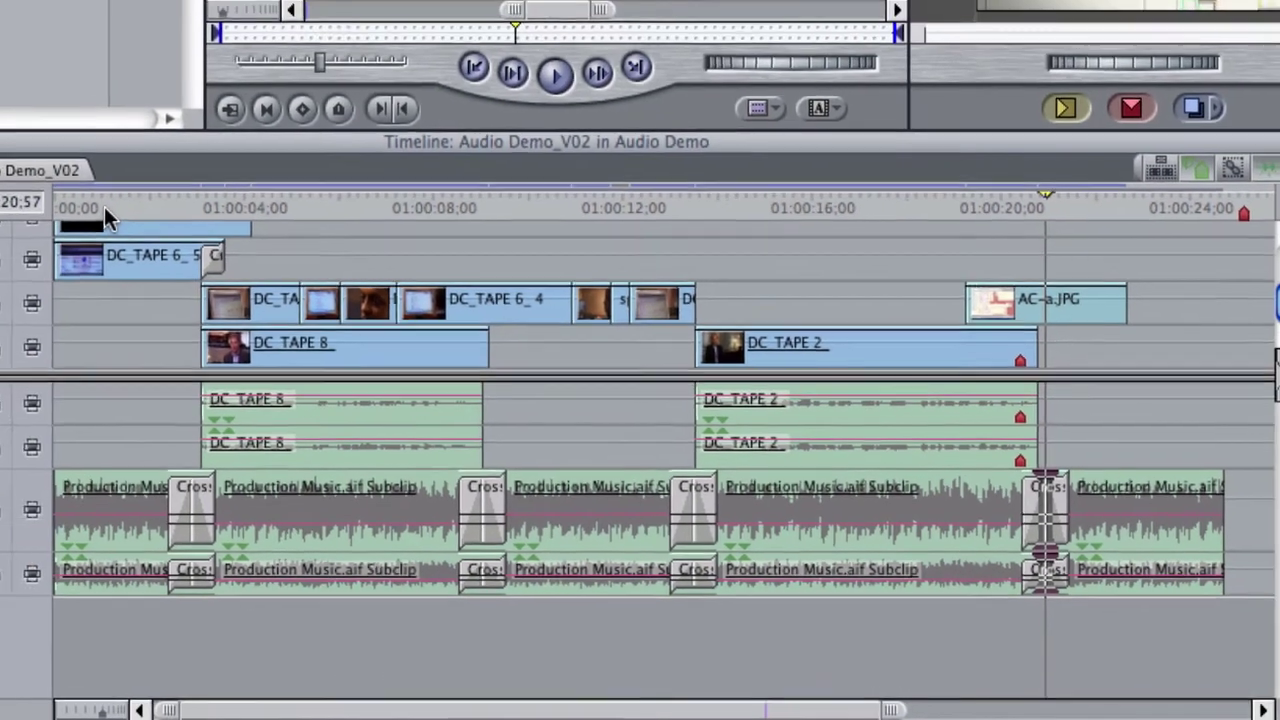
pyautogui.click(104, 208)
pyautogui.press('space')
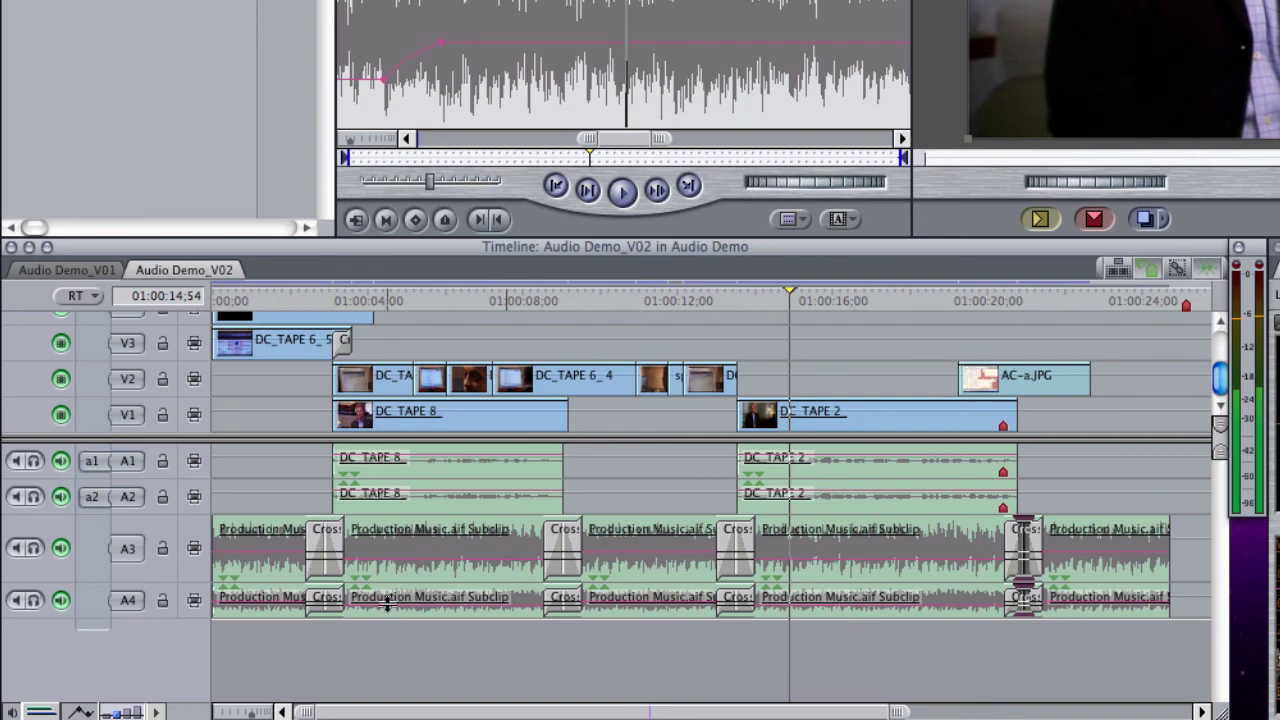
# Select the A3/A4 music under DC_TAPE 8 and add the section under DC_TAPE 2
pyautogui.moveTo(463, 648); pyautogui.dragTo(484, 598)
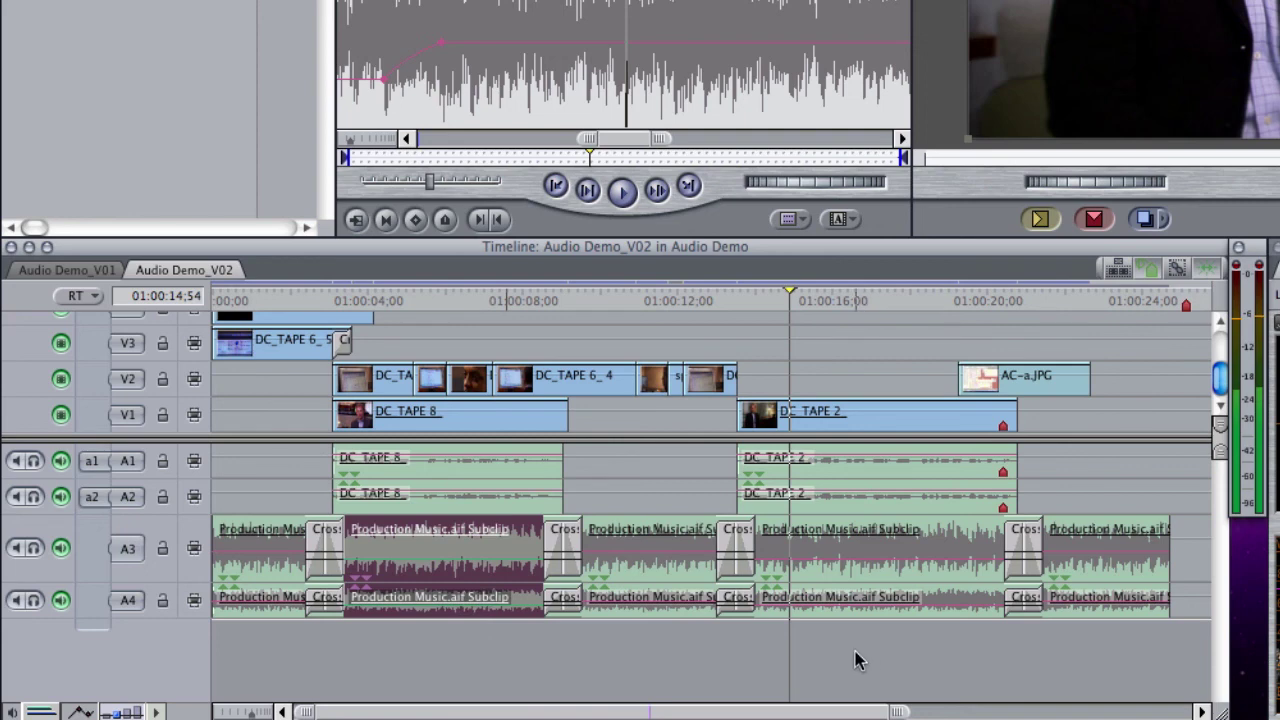
pyautogui.moveTo(855, 651); pyautogui.dragTo(884, 593)
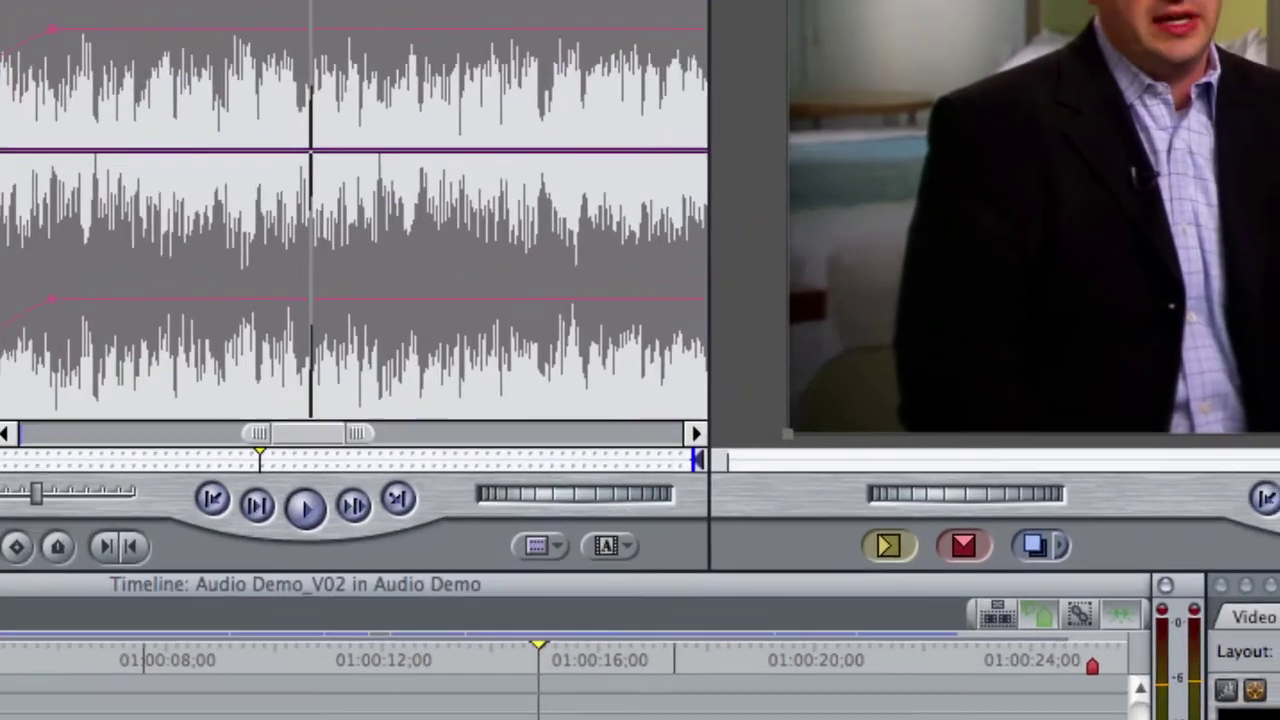
# Apply a -2 dB Gain Adjust to both selected music sections and play back from the start
pyautogui.press('alt+super+l')
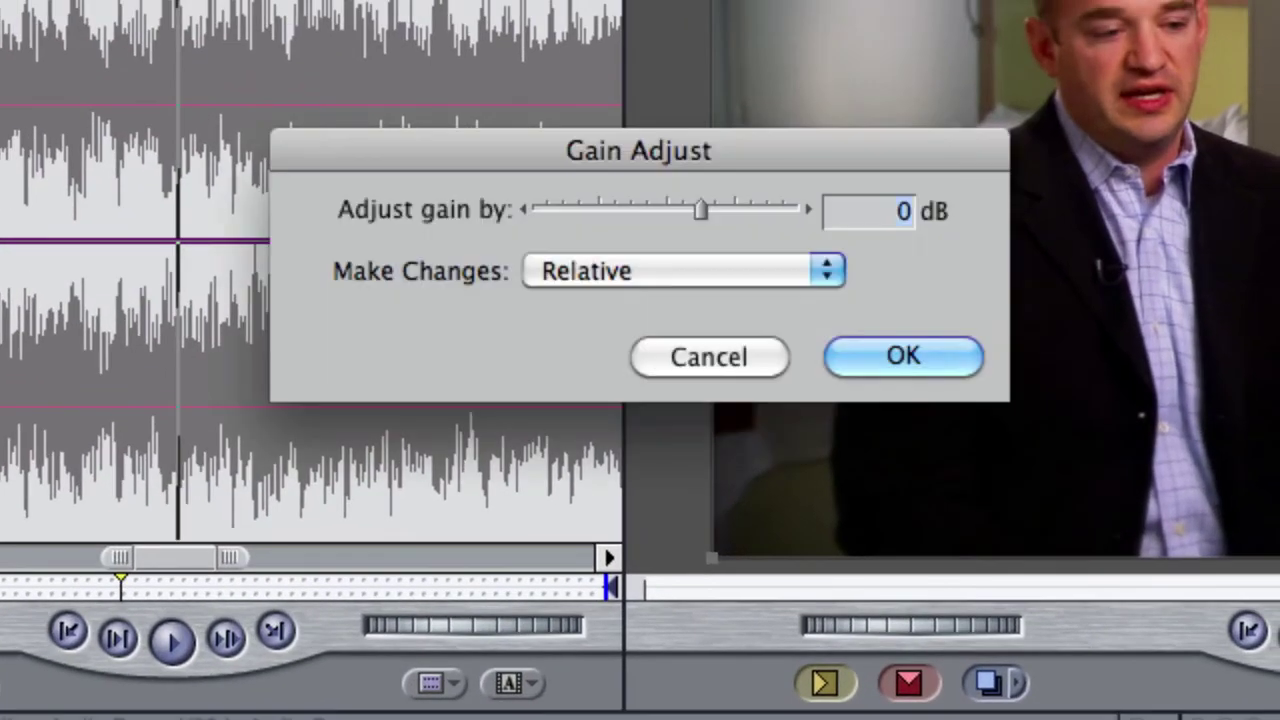
pyautogui.write('-2')
pyautogui.press('Return')
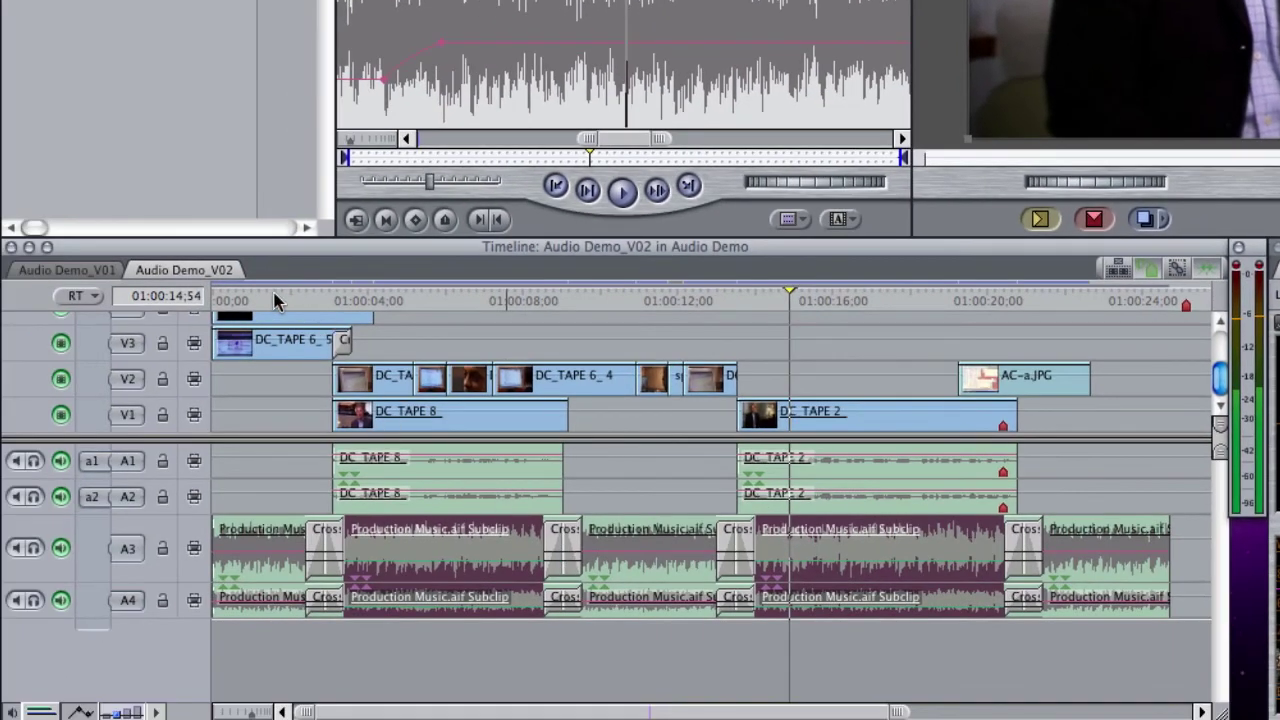
pyautogui.click(277, 302)
pyautogui.press('space')
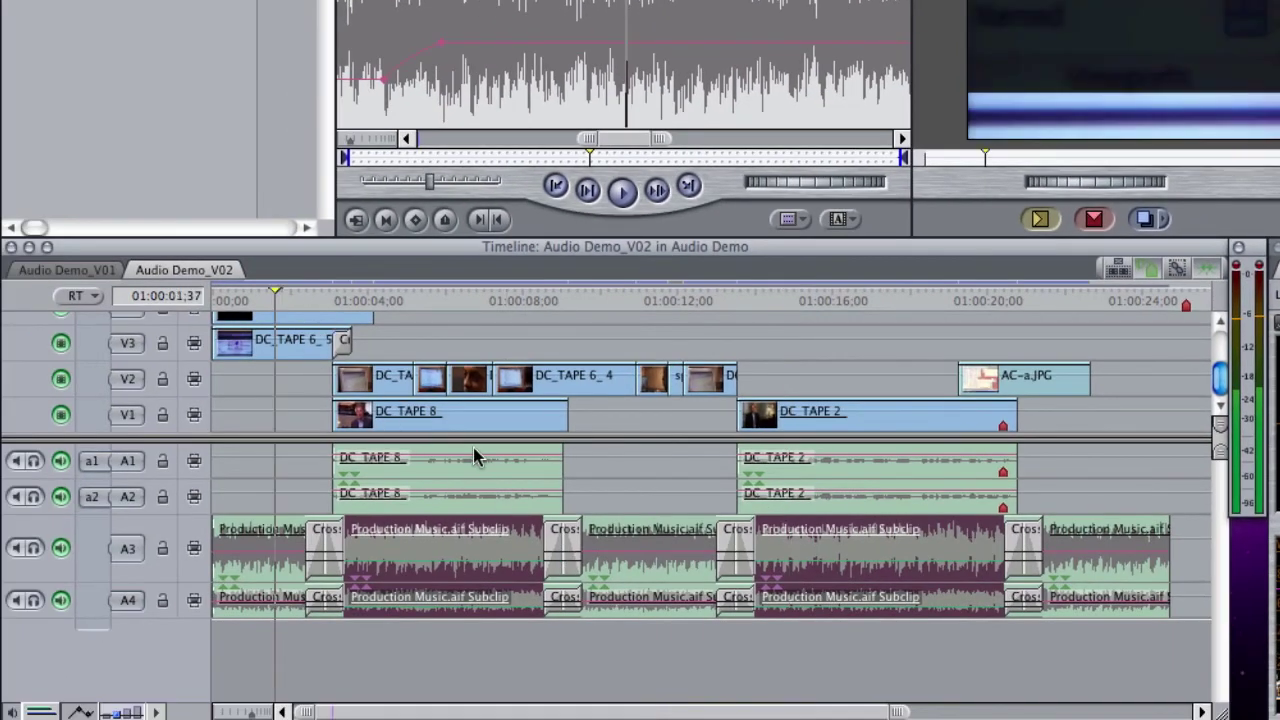